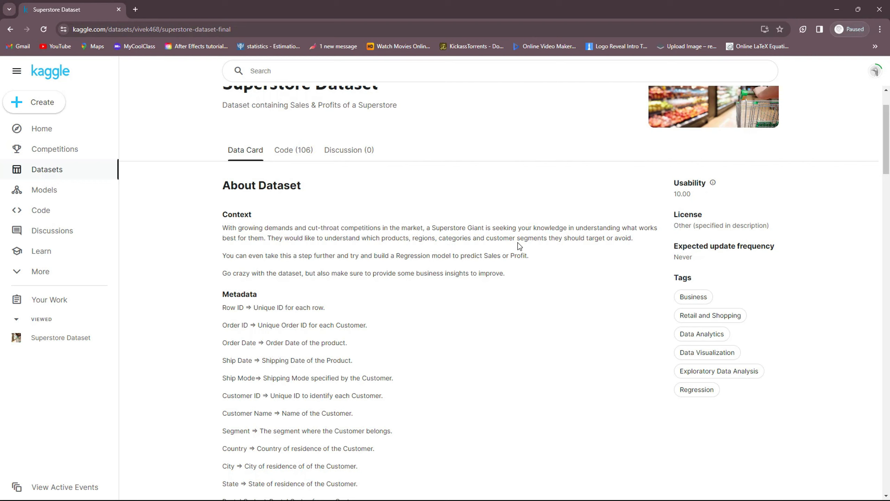
Switch to the Sample - Superstore workbook in Excel and build the pivot table with Category as rows and the sum of Profit as values
{"action": "mouse_move", "coordinate": [689, 495]}
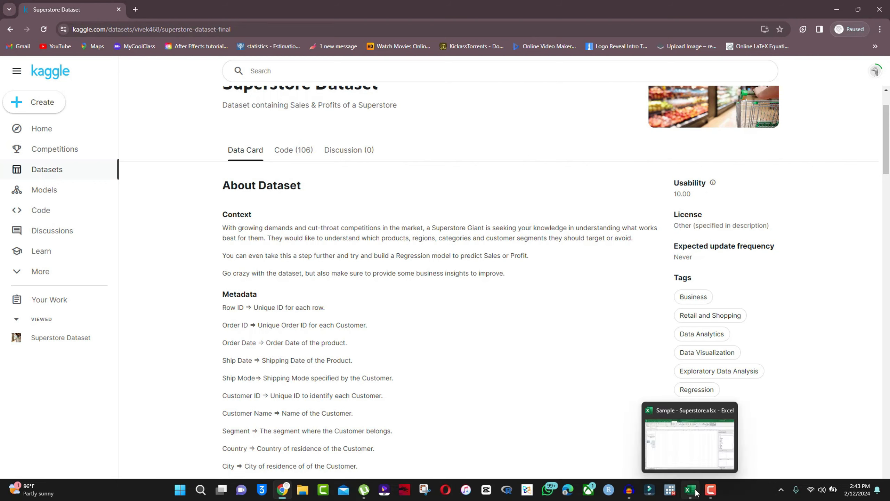
{"action": "left_click", "coordinate": [703, 439]}
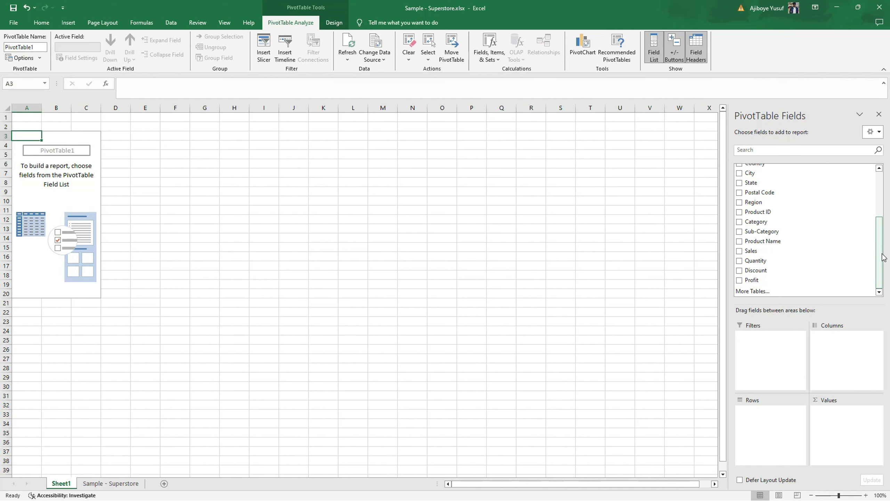
{"action": "mouse_move", "coordinate": [881, 257]}
{"action": "left_mouse_down"}
{"action": "mouse_move", "coordinate": [882, 241]}
{"action": "mouse_move", "coordinate": [882, 254]}
{"action": "left_mouse_up"}
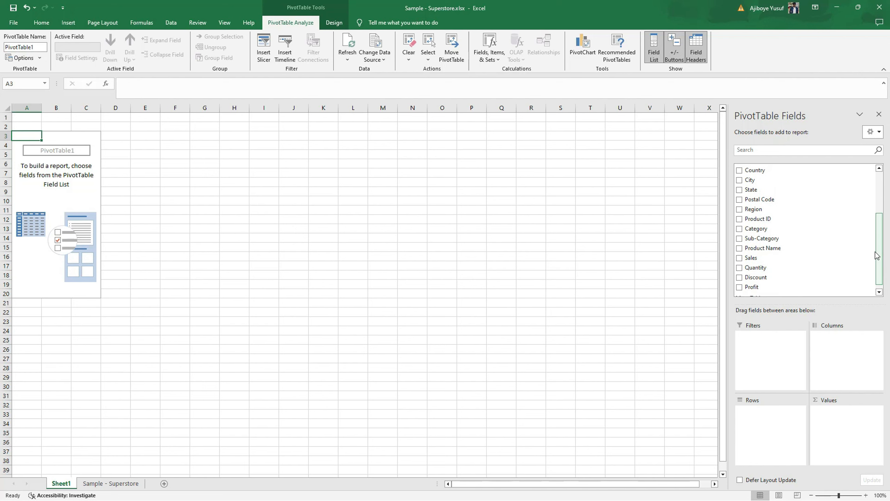
{"action": "left_click", "coordinate": [739, 229]}
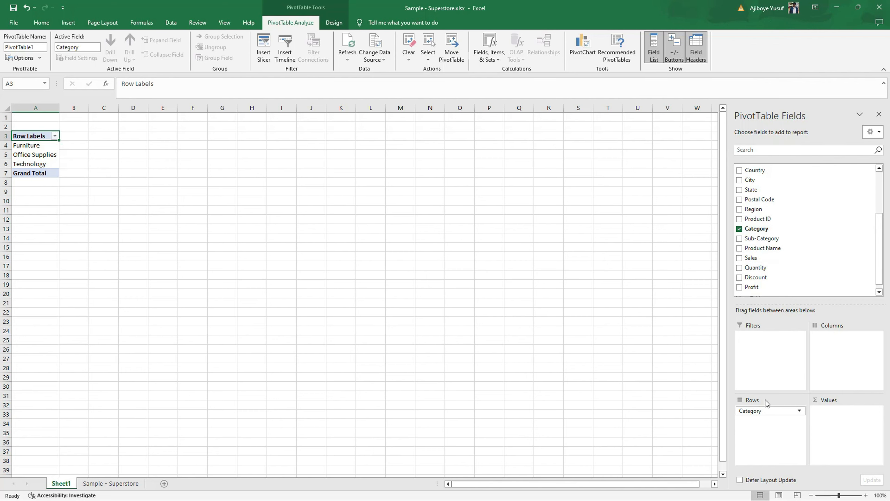
{"action": "scroll", "coordinate": [784, 274], "scroll_direction": "down", "scroll_amount": 1}
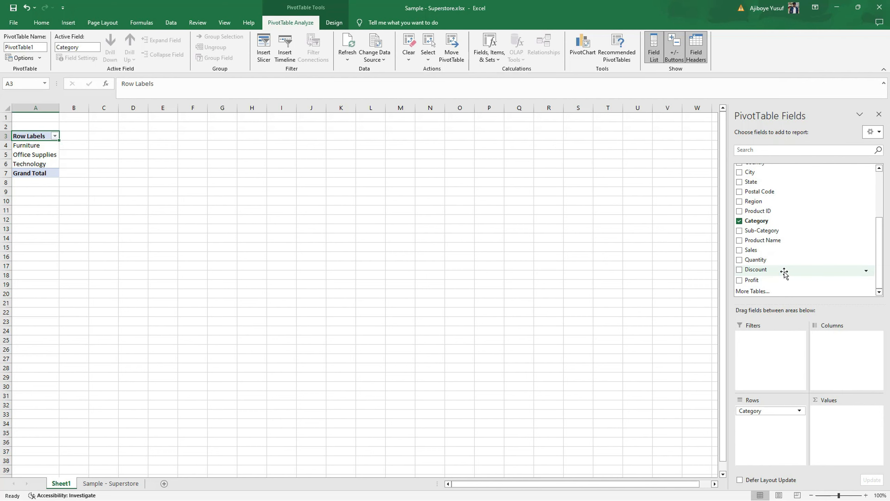
{"action": "left_click", "coordinate": [739, 281]}
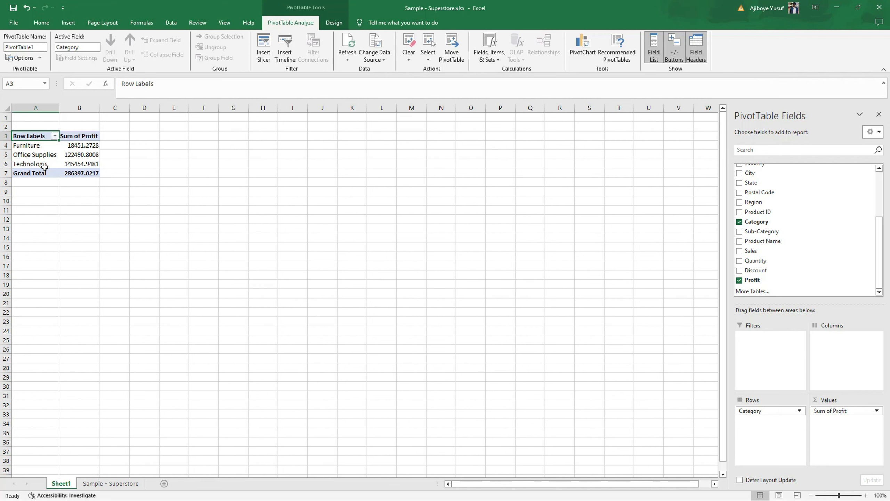
Insert a clustered column chart of profit by category and move it slightly higher on the sheet
{"action": "left_click", "coordinate": [72, 25]}
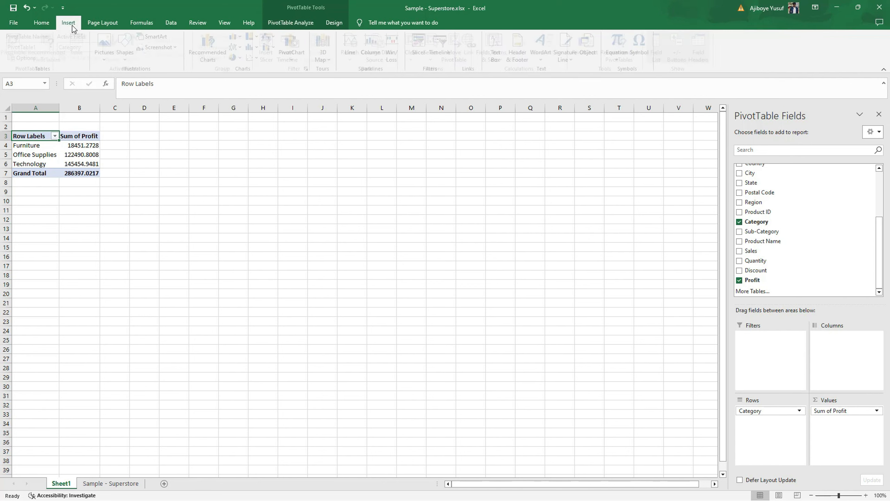
{"action": "left_click", "coordinate": [214, 61]}
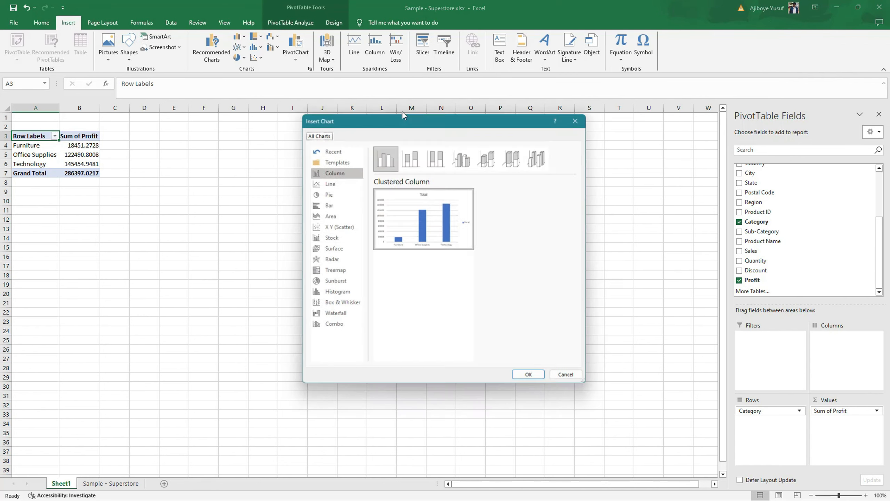
{"action": "left_click", "coordinate": [531, 382]}
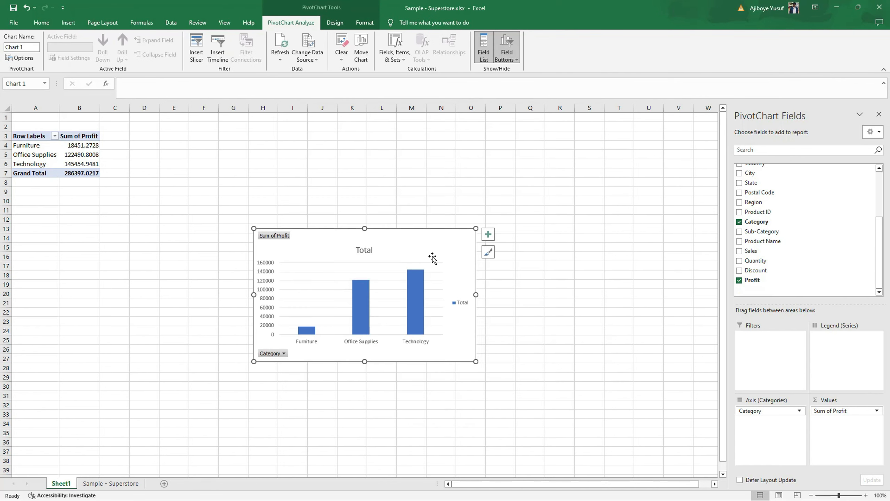
{"action": "left_click_drag", "start_coordinate": [442, 237], "coordinate": [457, 192]}
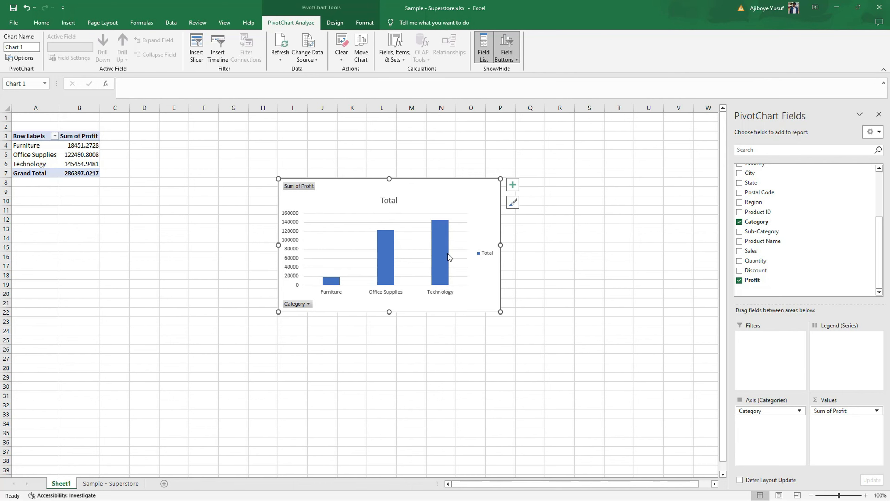
{"action": "mouse_move", "coordinate": [449, 265]}
{"action": "mouse_move", "coordinate": [448, 244]}
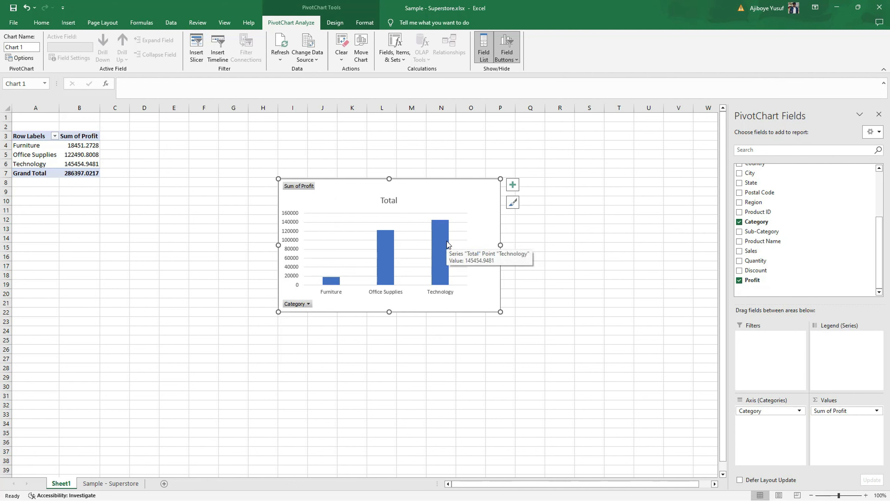
Change the chart's Profit value field to summarize by Average
{"action": "right_click", "coordinate": [301, 186]}
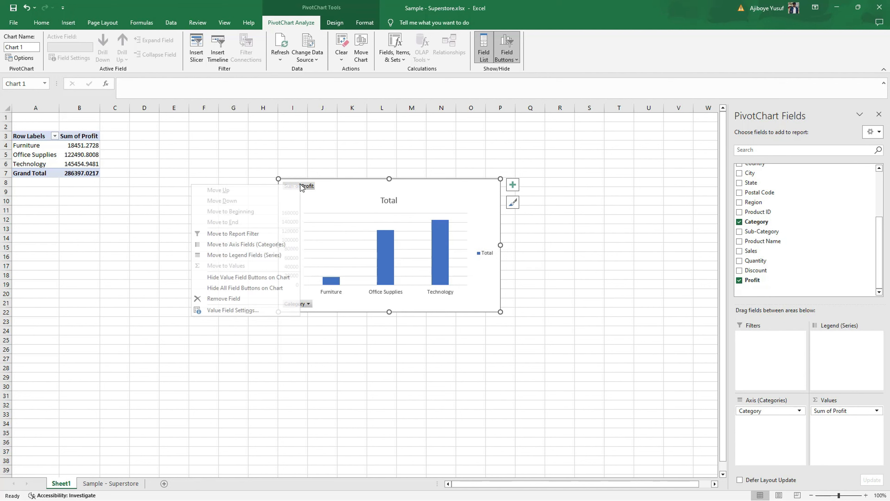
{"action": "left_click", "coordinate": [312, 192]}
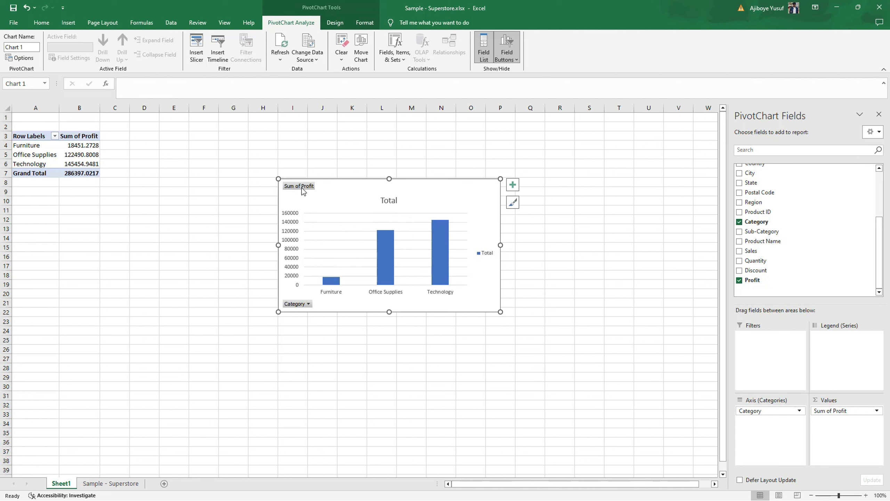
{"action": "right_click", "coordinate": [301, 187]}
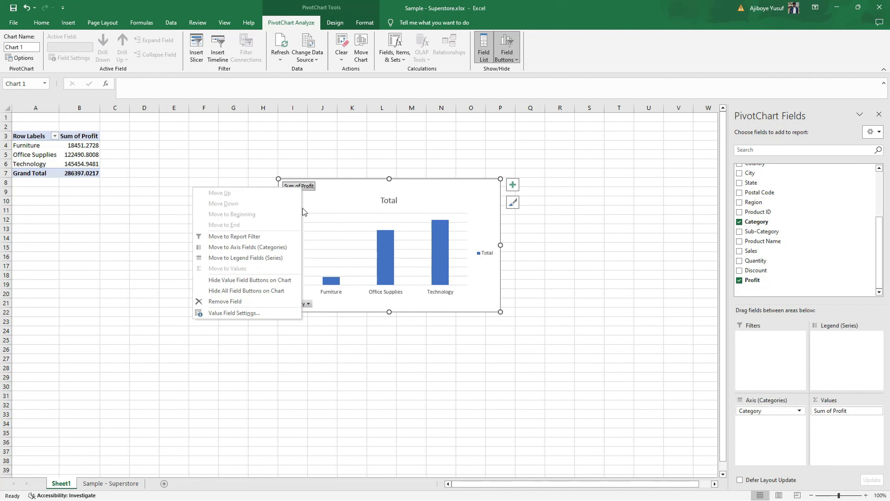
{"action": "left_click", "coordinate": [257, 313]}
{"action": "left_click", "coordinate": [465, 283]}
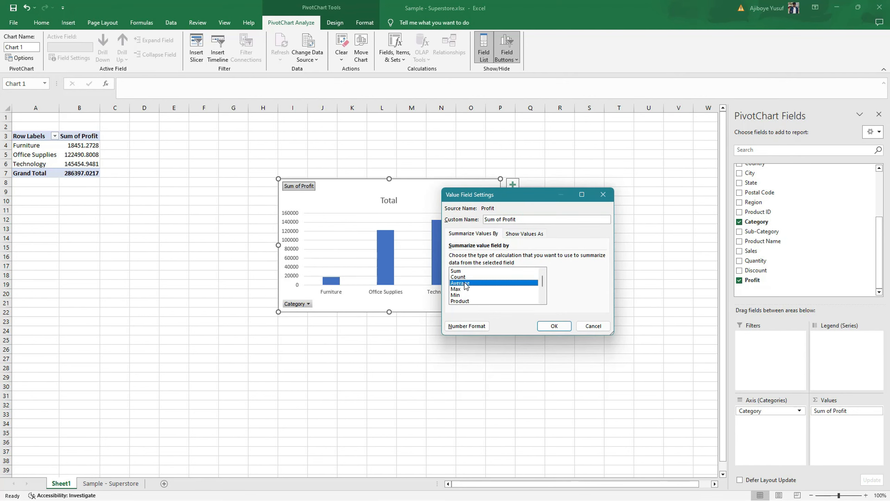
{"action": "left_click", "coordinate": [554, 325]}
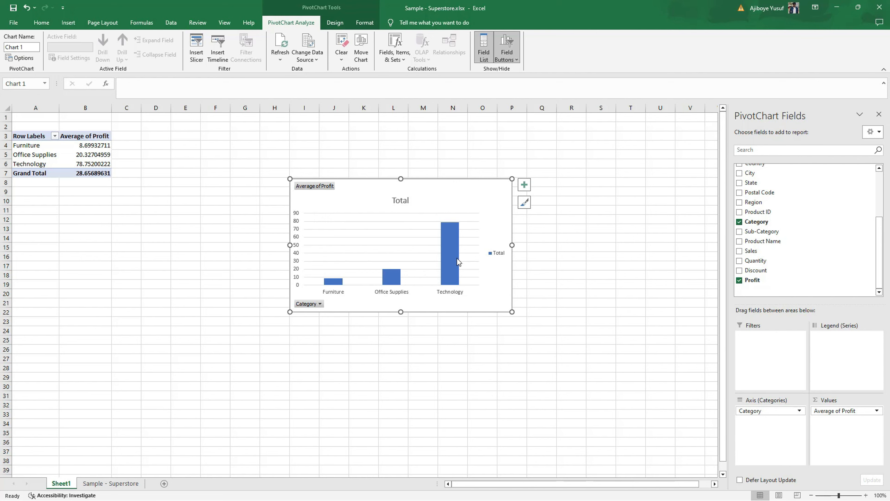
Switch the Profit value field's calculation back to Sum
{"action": "mouse_move", "coordinate": [452, 258]}
{"action": "right_click", "coordinate": [316, 185]}
{"action": "left_click", "coordinate": [259, 312]}
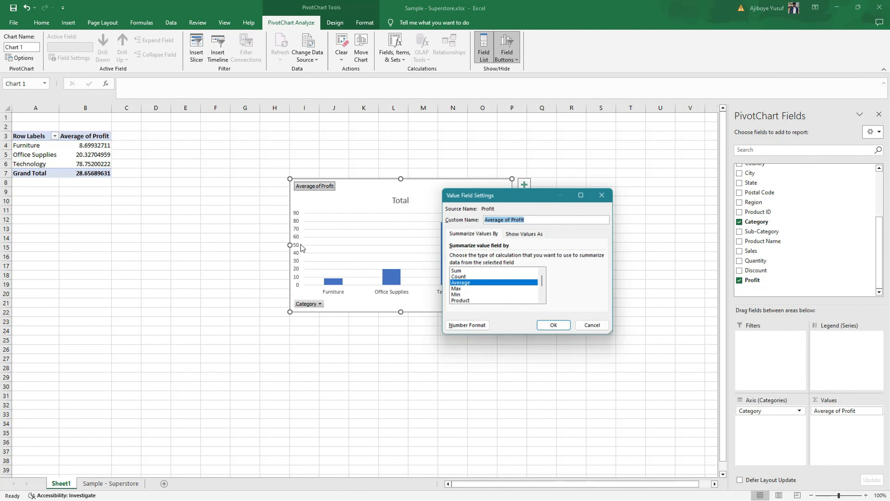
{"action": "left_click", "coordinate": [457, 271]}
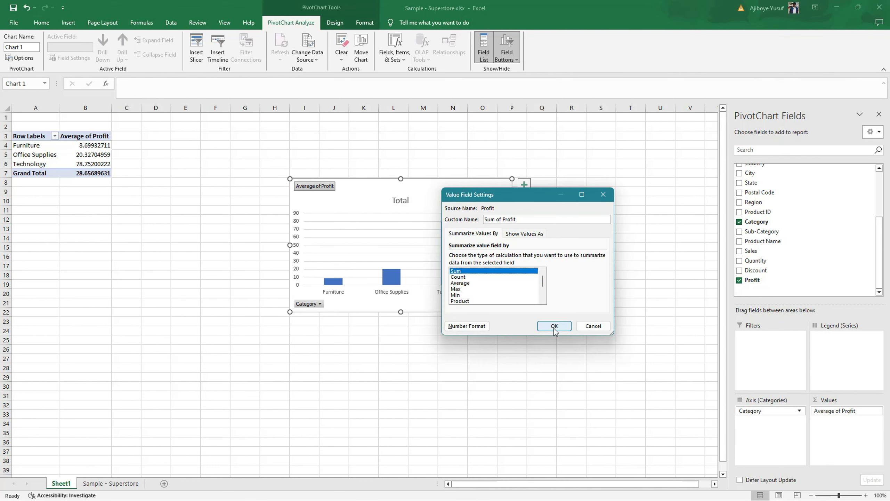
{"action": "left_click", "coordinate": [554, 325]}
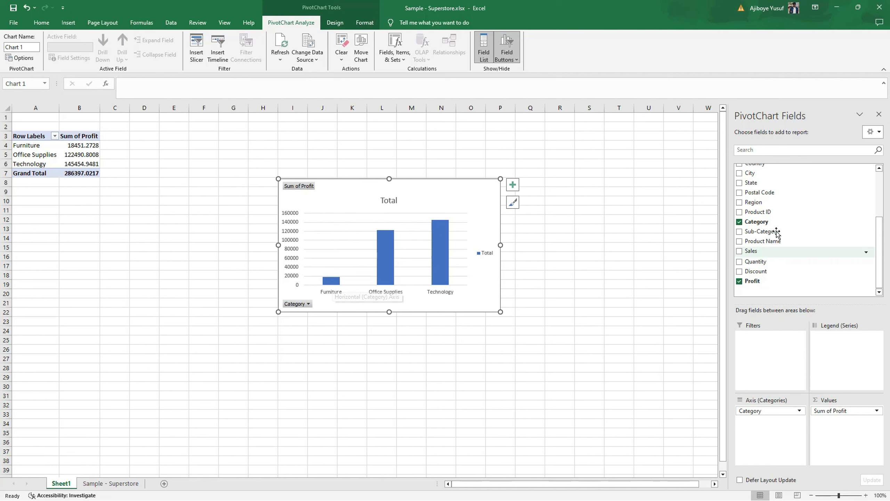
Replace Category with Sub-Category on the chart's axis and nudge the chart slightly up and across
{"action": "left_click", "coordinate": [739, 222]}
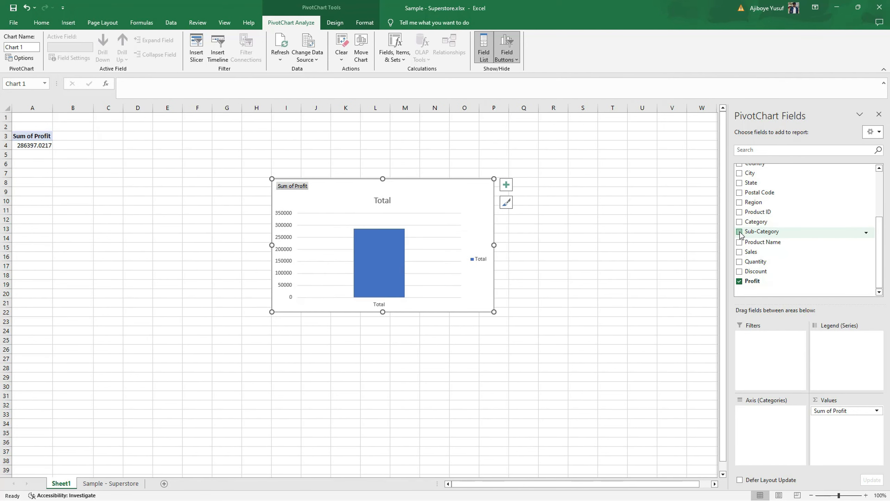
{"action": "left_click", "coordinate": [740, 232]}
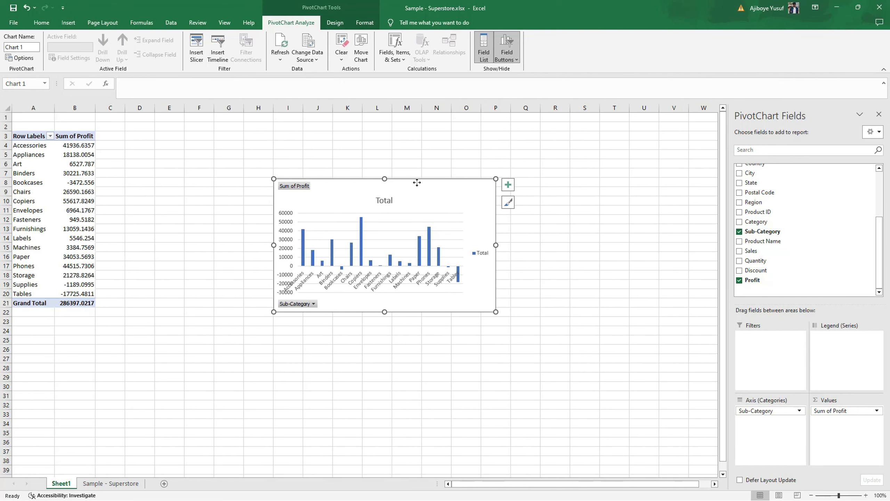
{"action": "left_click_drag", "start_coordinate": [417, 181], "coordinate": [427, 178]}
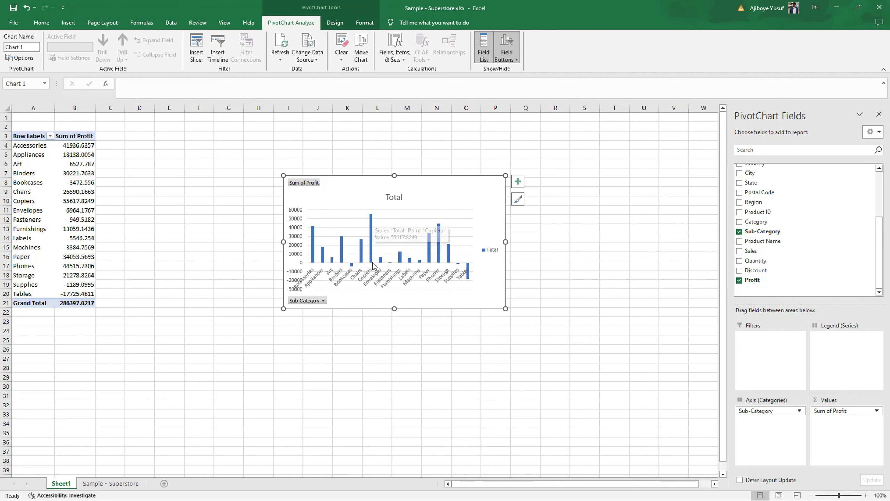
{"action": "mouse_move", "coordinate": [375, 226]}
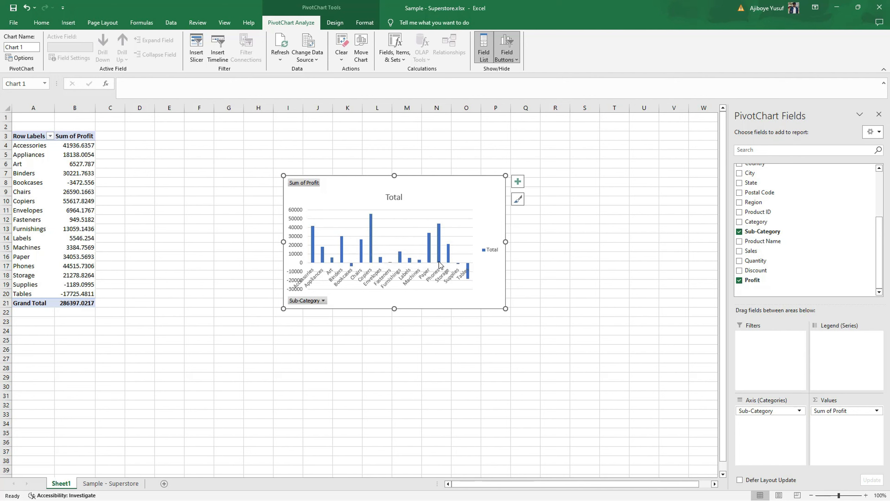
Examine individual bars of the sub-category profit chart, including Phones, Tables and Furnishings
{"action": "left_click", "coordinate": [438, 256]}
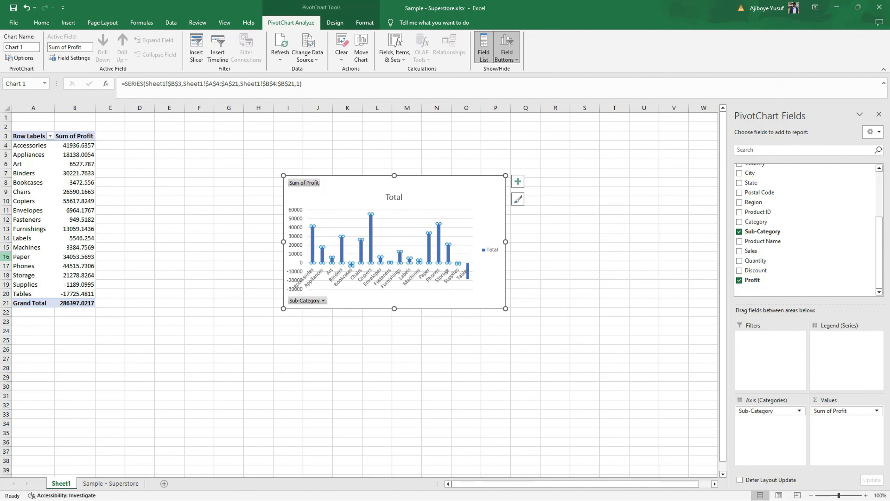
{"action": "left_click", "coordinate": [438, 241]}
{"action": "double_click", "coordinate": [438, 241]}
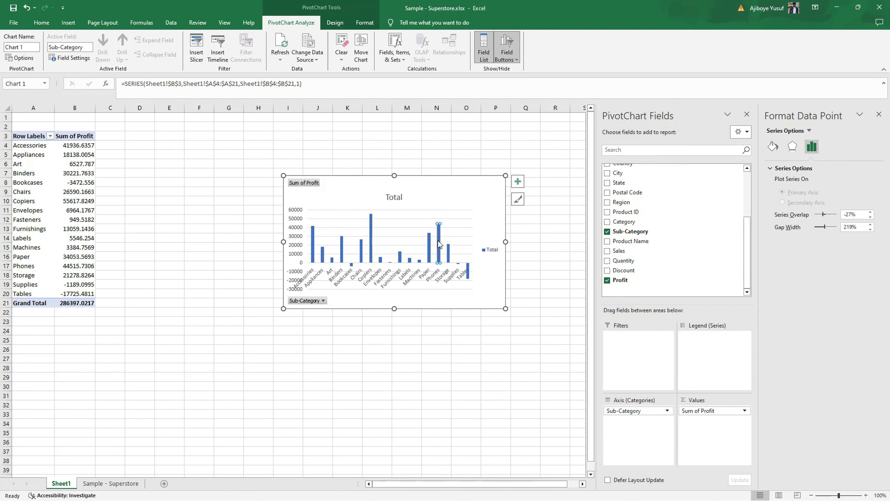
{"action": "left_click", "coordinate": [468, 276]}
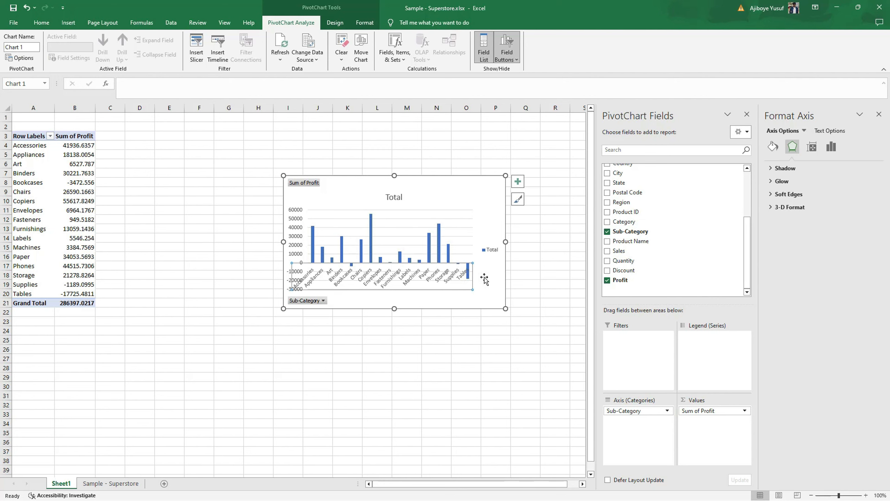
{"action": "left_click", "coordinate": [483, 279]}
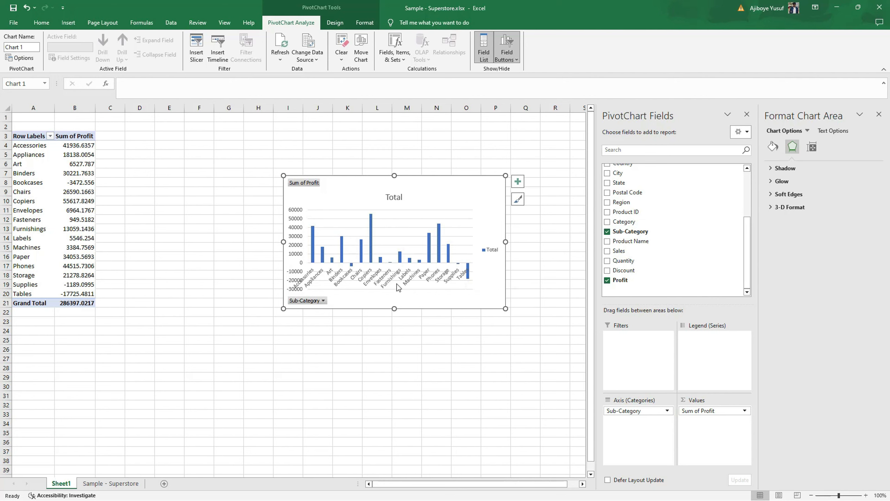
{"action": "left_click", "coordinate": [402, 259]}
{"action": "left_click", "coordinate": [401, 259]}
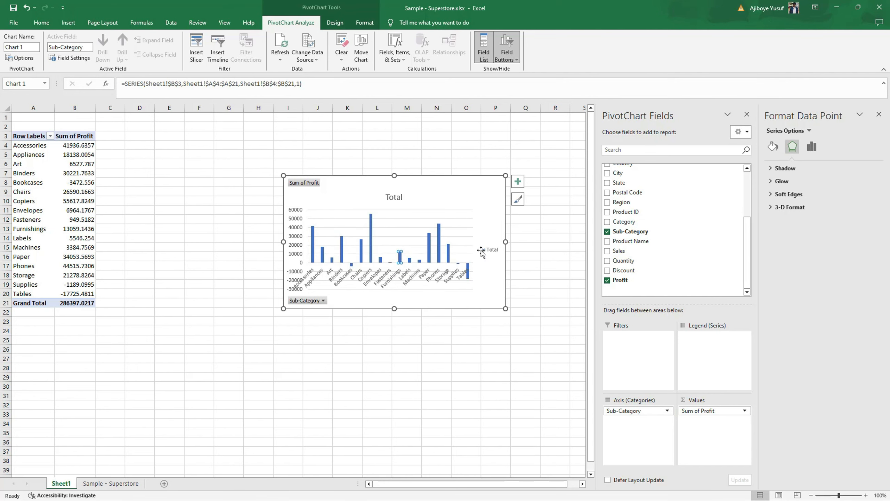
{"action": "left_click", "coordinate": [552, 234]}
{"action": "left_click", "coordinate": [424, 193]}
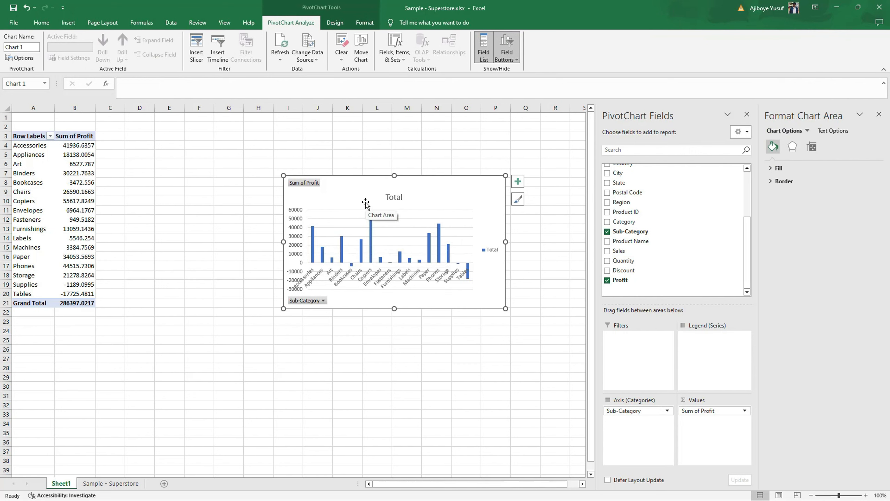
Summarize Profit by Average in the sub-category chart
{"action": "right_click", "coordinate": [312, 183]}
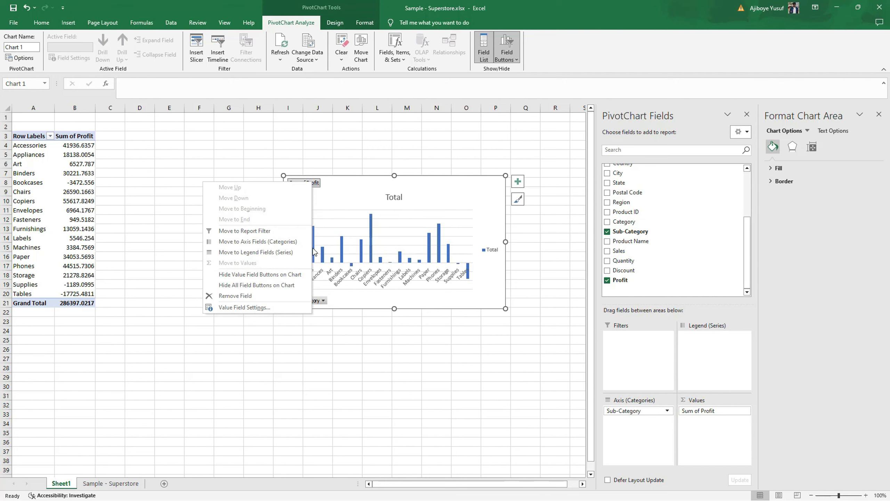
{"action": "left_click", "coordinate": [272, 308]}
{"action": "left_click", "coordinate": [487, 282]}
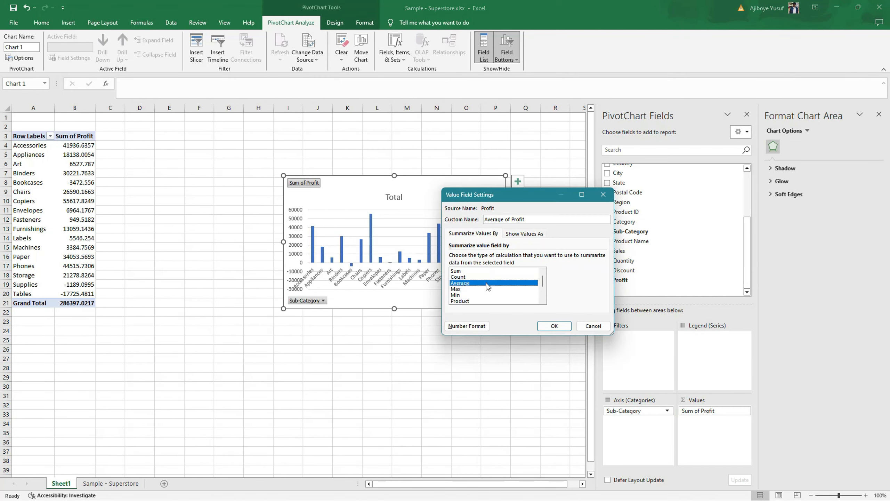
{"action": "left_click", "coordinate": [543, 330]}
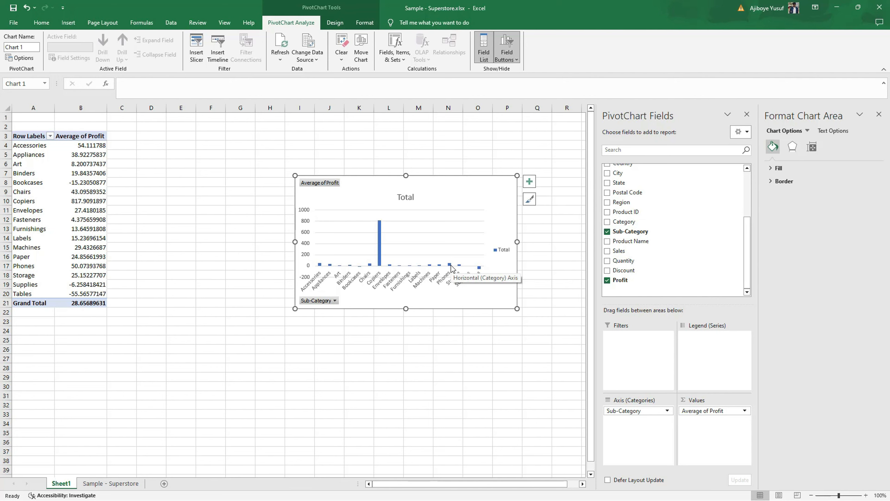
Put Category on the chart's axis in place of Sub-Category and set the Profit field to summarize by Sum
{"action": "left_click", "coordinate": [608, 222]}
{"action": "left_click", "coordinate": [608, 232]}
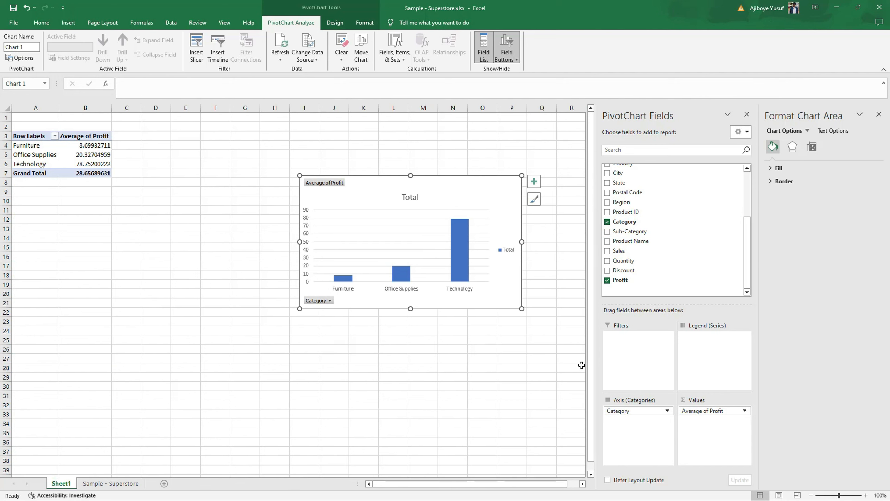
{"action": "right_click", "coordinate": [342, 182]}
{"action": "left_click", "coordinate": [274, 308]}
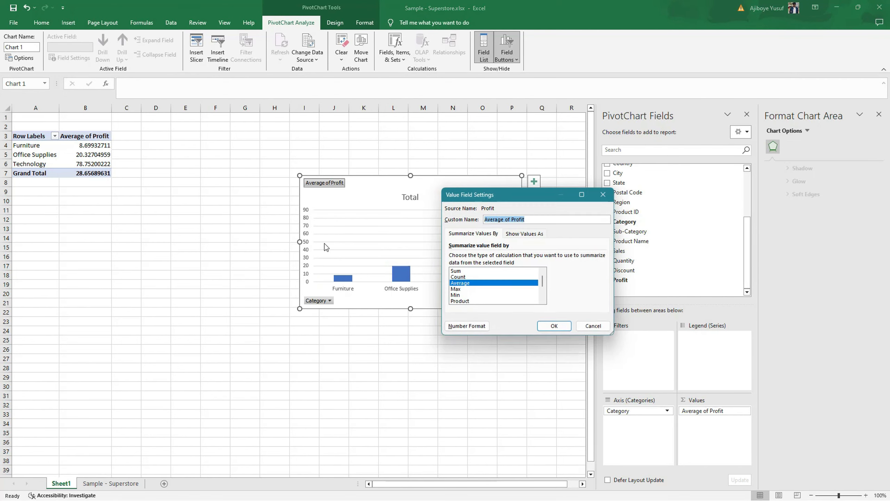
{"action": "left_click", "coordinate": [457, 271]}
{"action": "left_click", "coordinate": [554, 325]}
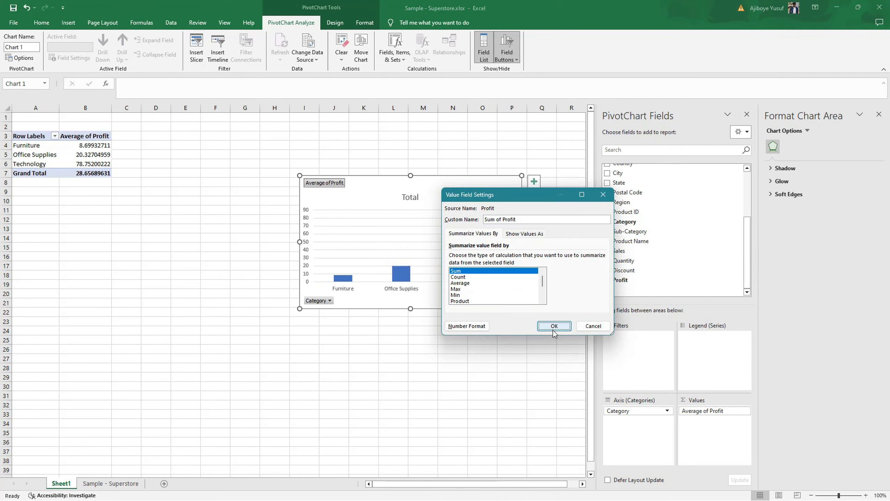
Add Sales to the chart beside Profit and compare the sales and profit bars for each category
{"action": "left_click", "coordinate": [607, 251]}
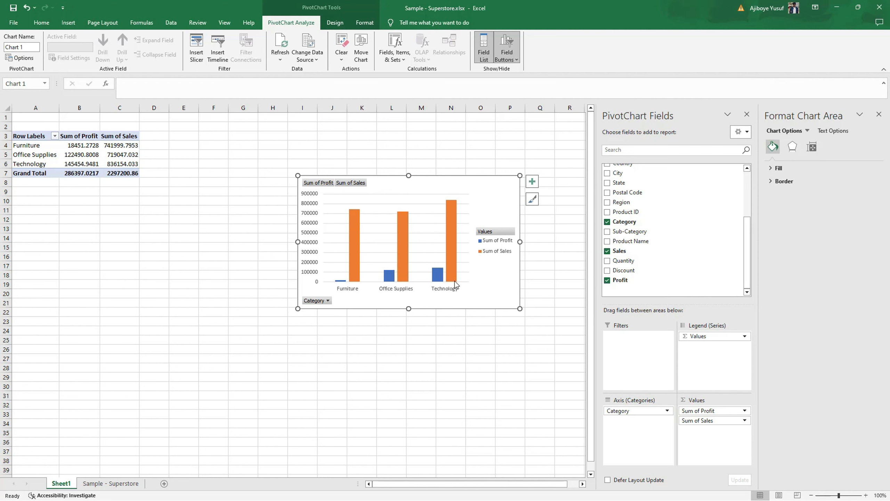
{"action": "mouse_move", "coordinate": [453, 280]}
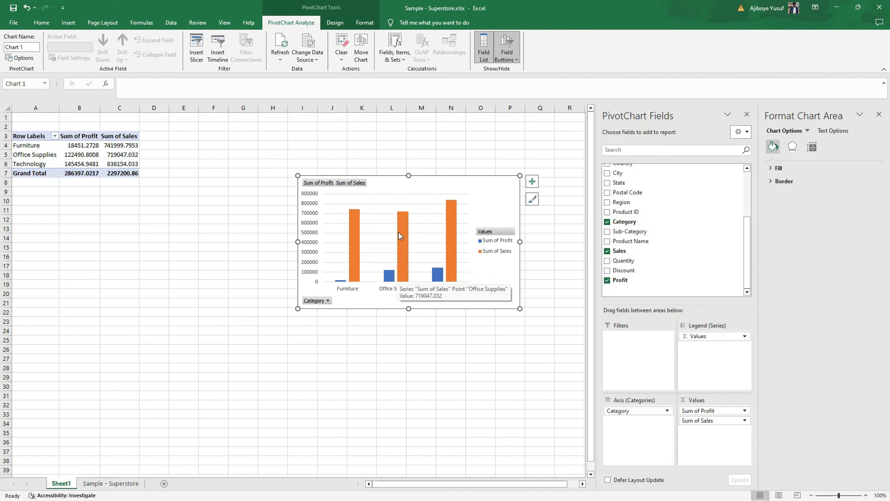
{"action": "mouse_move", "coordinate": [387, 280]}
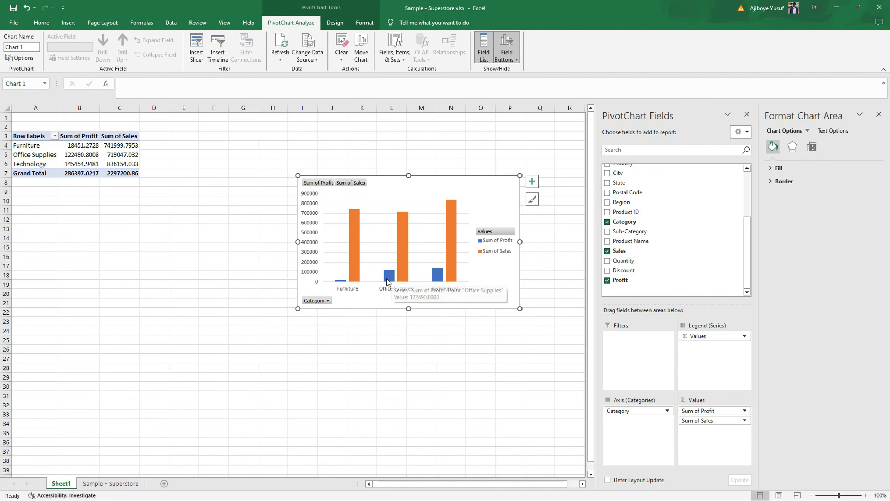
{"action": "mouse_move", "coordinate": [350, 261]}
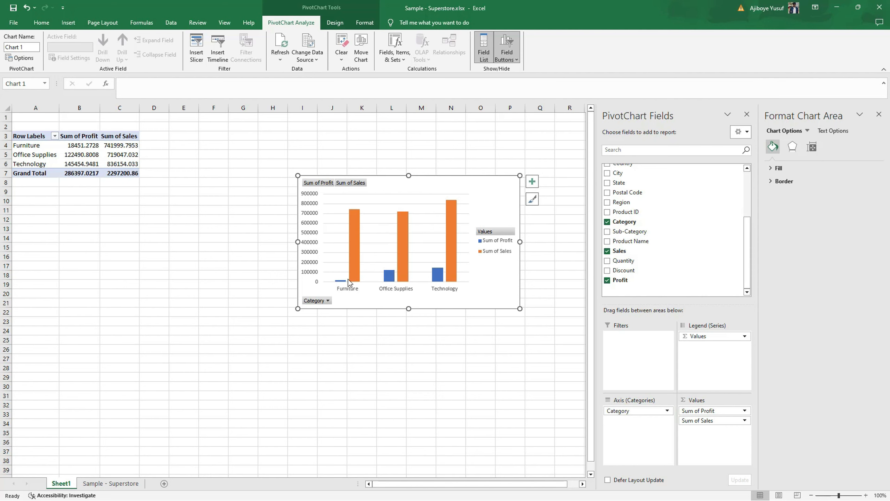
{"action": "mouse_move", "coordinate": [348, 218]}
{"action": "mouse_move", "coordinate": [406, 223]}
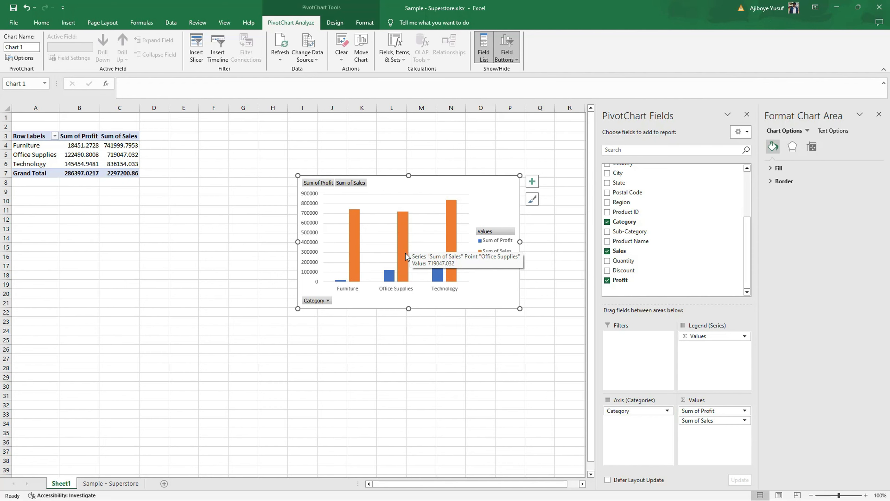
{"action": "mouse_move", "coordinate": [387, 279]}
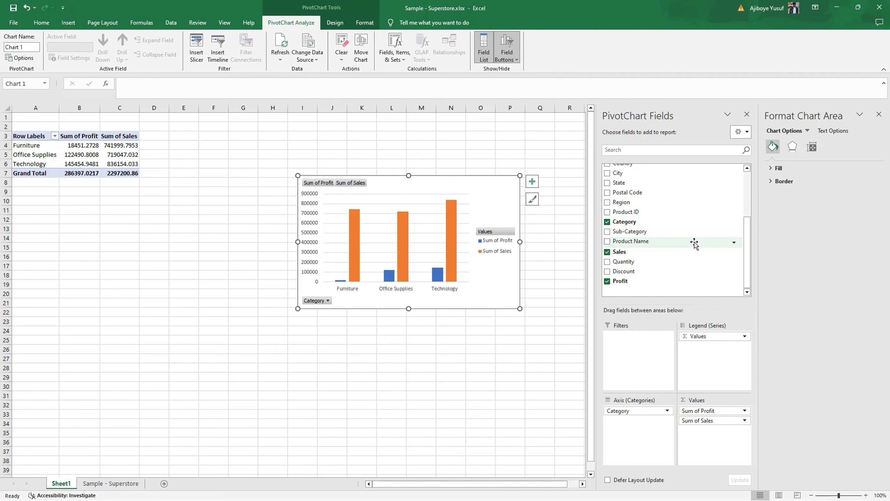
Replace Profit and Sales with Discount as the chart's only value field and inspect the category bars
{"action": "left_click", "coordinate": [608, 281]}
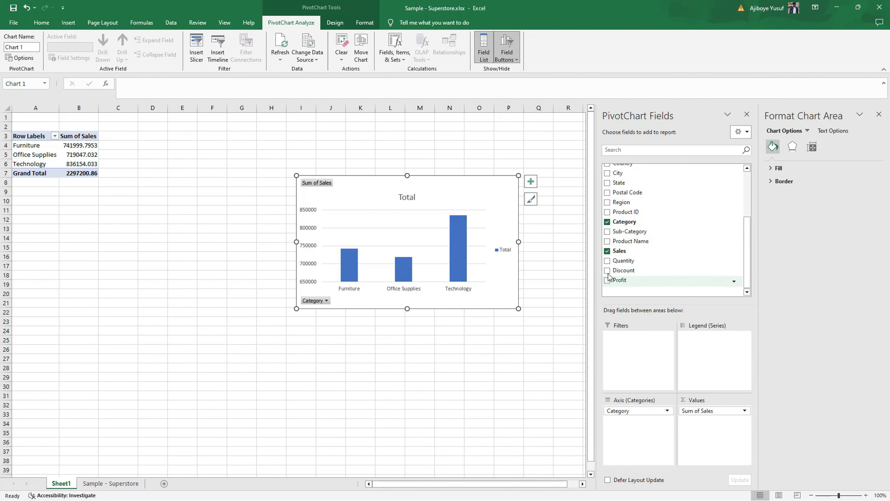
{"action": "left_click", "coordinate": [608, 270]}
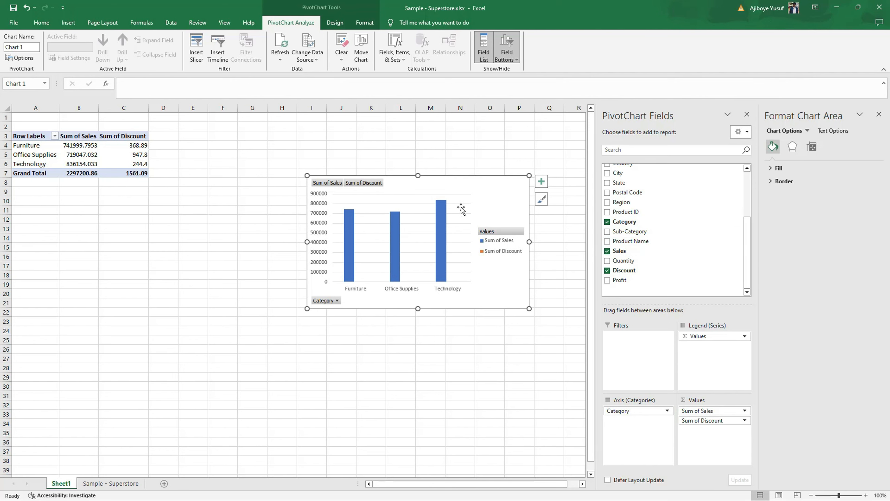
{"action": "left_click", "coordinate": [608, 251]}
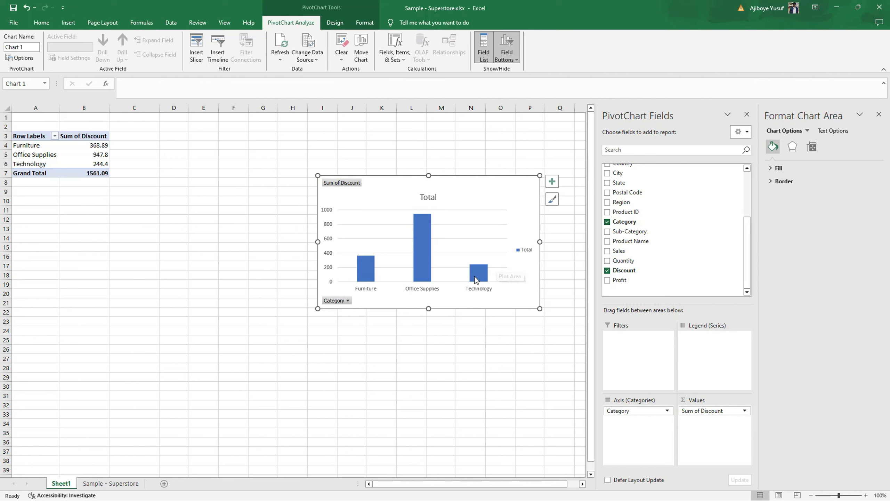
{"action": "mouse_move", "coordinate": [475, 277]}
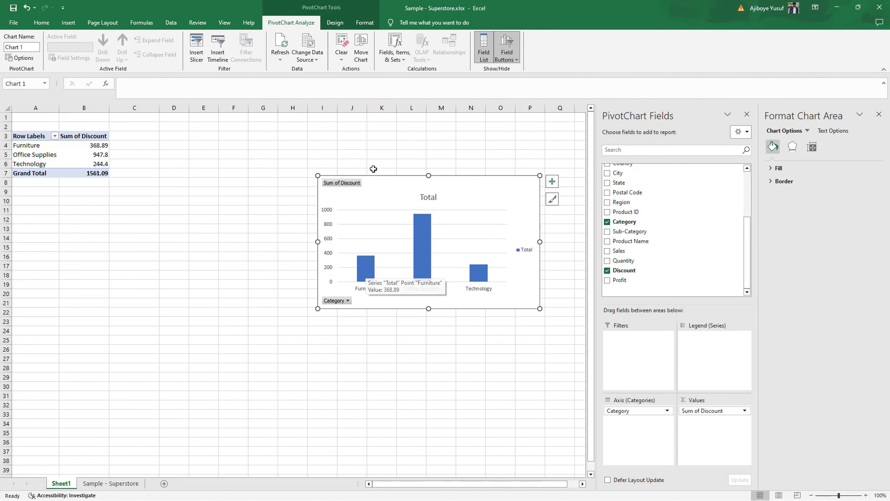
Summarize the Discount field by Average in the category chart
{"action": "right_click", "coordinate": [345, 182]}
{"action": "left_click", "coordinate": [306, 308]}
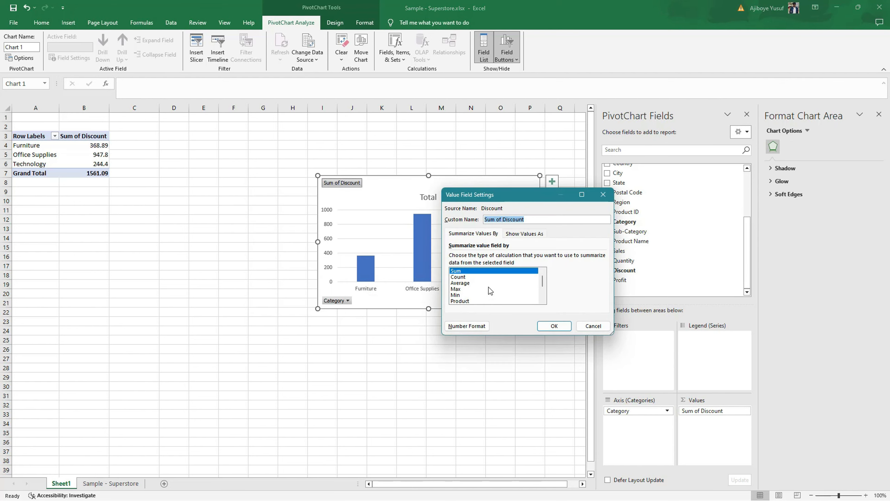
{"action": "left_click", "coordinate": [469, 282]}
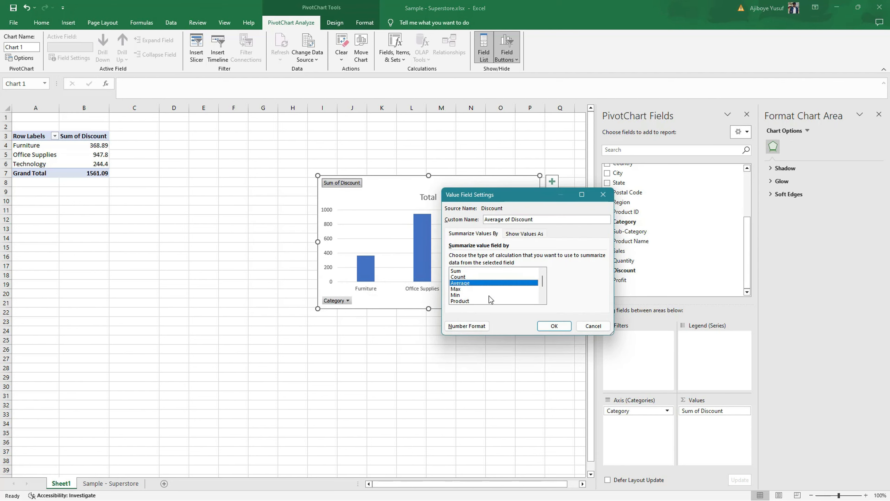
{"action": "left_click", "coordinate": [554, 326]}
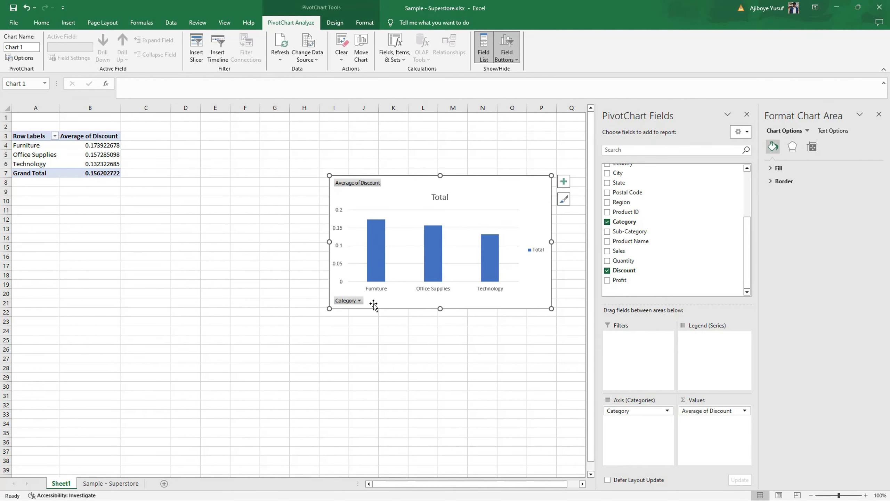
Examine the average discount of Furniture, Office Supplies and Technology in the pivot table and the chart bars
{"action": "mouse_move", "coordinate": [376, 238]}
{"action": "left_click", "coordinate": [91, 146]}
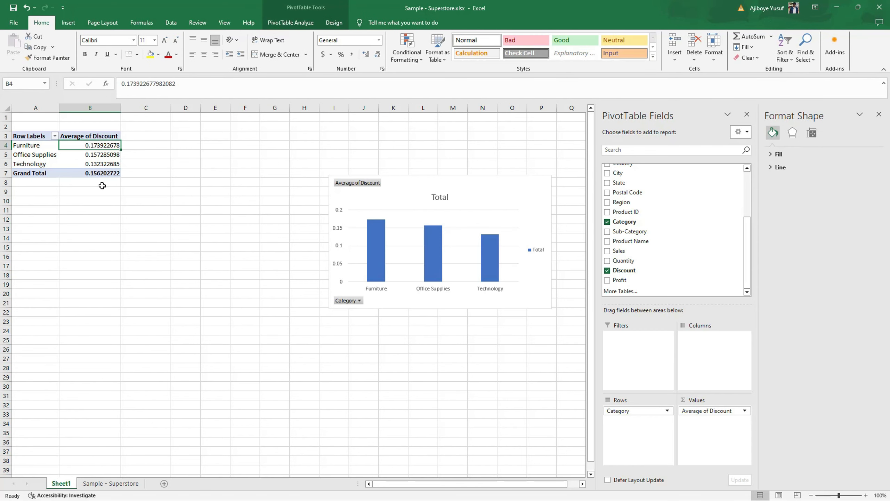
{"action": "left_click", "coordinate": [104, 155]}
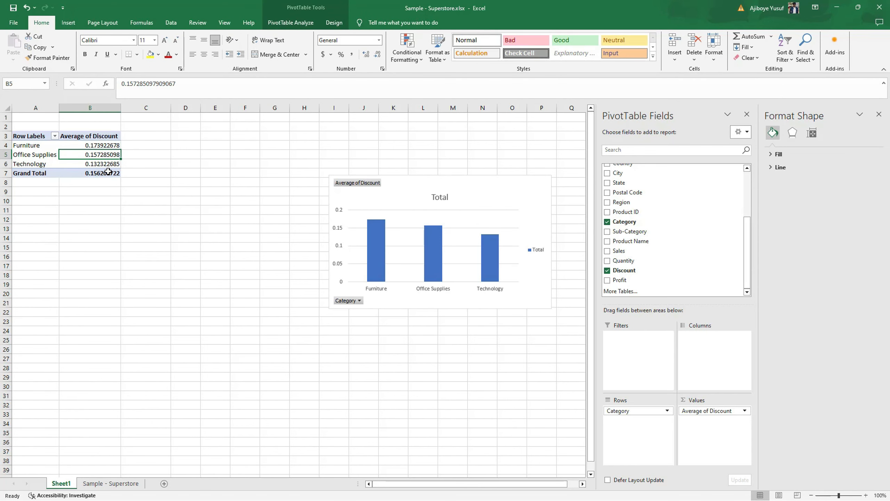
{"action": "left_click", "coordinate": [90, 165]}
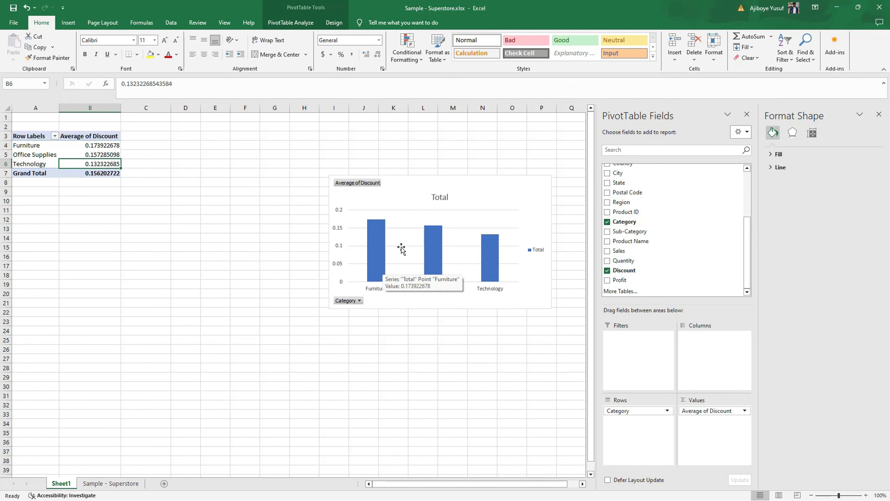
{"action": "mouse_move", "coordinate": [500, 258]}
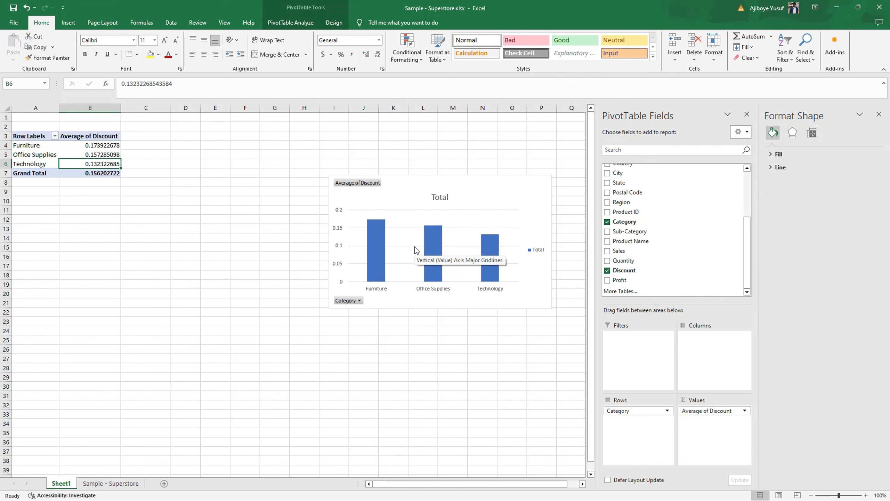
{"action": "mouse_move", "coordinate": [380, 252]}
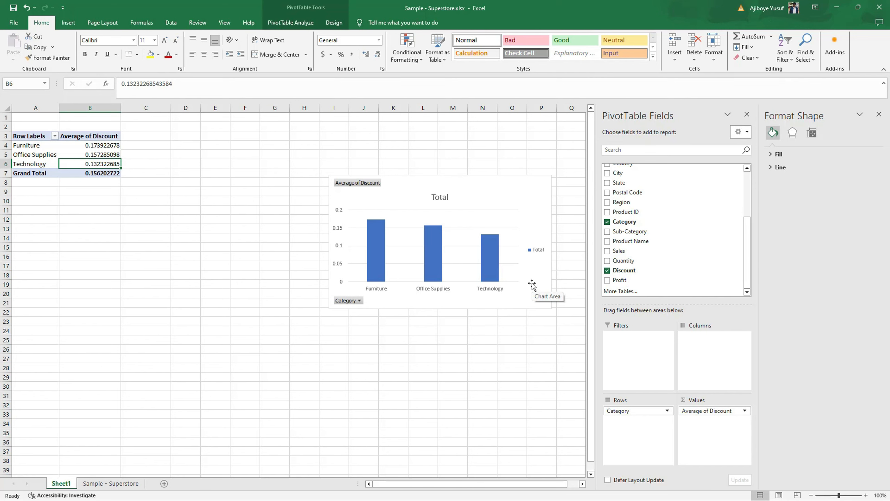
{"action": "left_click", "coordinate": [494, 258]}
{"action": "left_click", "coordinate": [437, 258]}
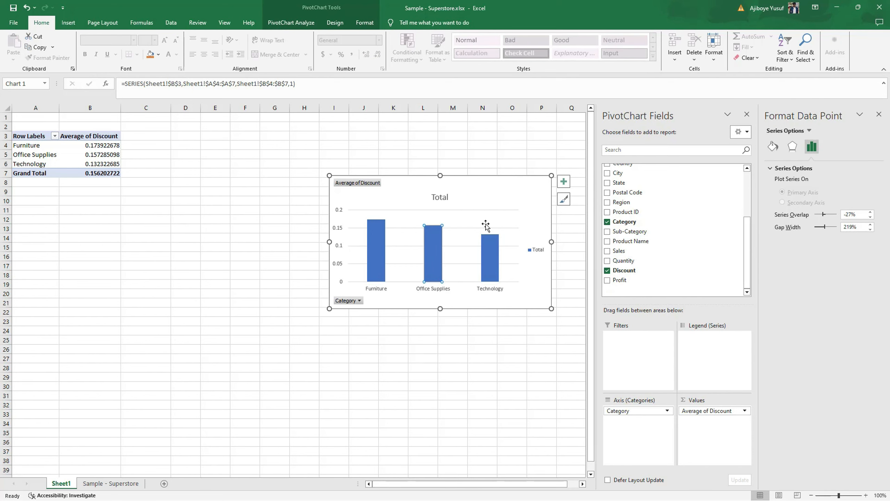
Check the categories and products wording in the Context section of Kaggle's Superstore Dataset page in Chrome, returning to the Excel workbook
{"action": "mouse_move", "coordinate": [224, 491]}
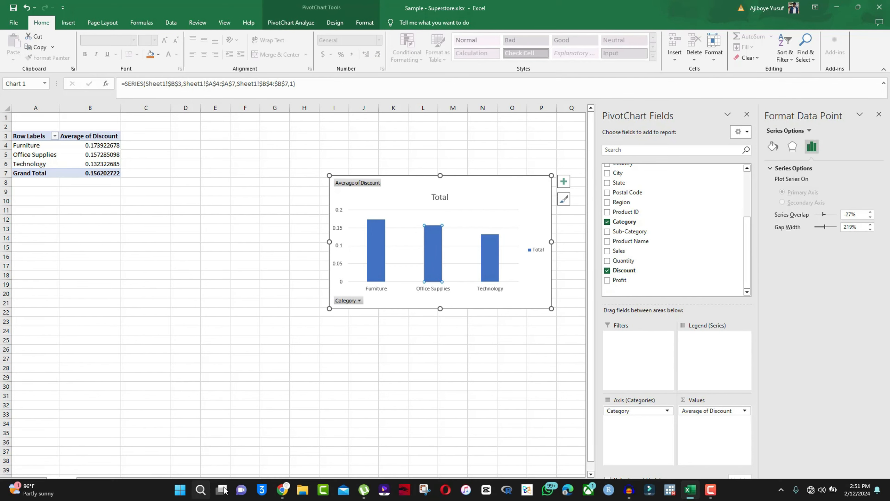
{"action": "left_click", "coordinate": [280, 438]}
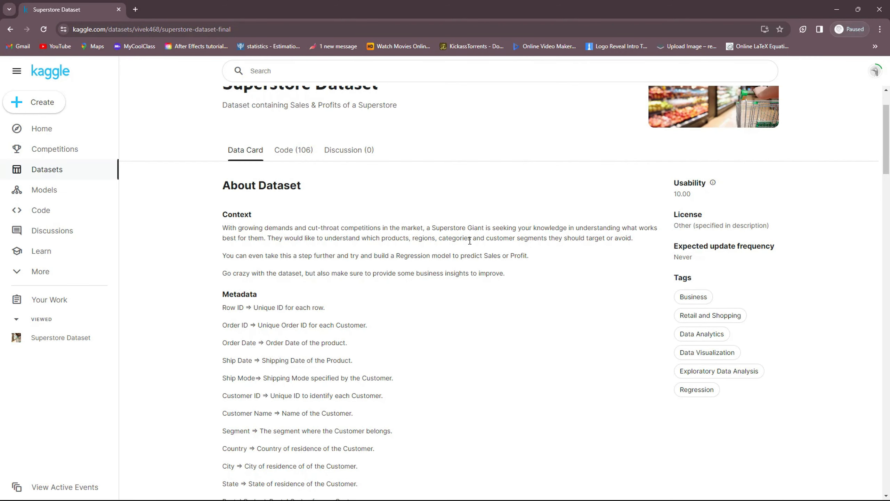
{"action": "left_click_drag", "start_coordinate": [473, 238], "coordinate": [438, 241]}
{"action": "left_click_drag", "start_coordinate": [409, 238], "coordinate": [383, 242]}
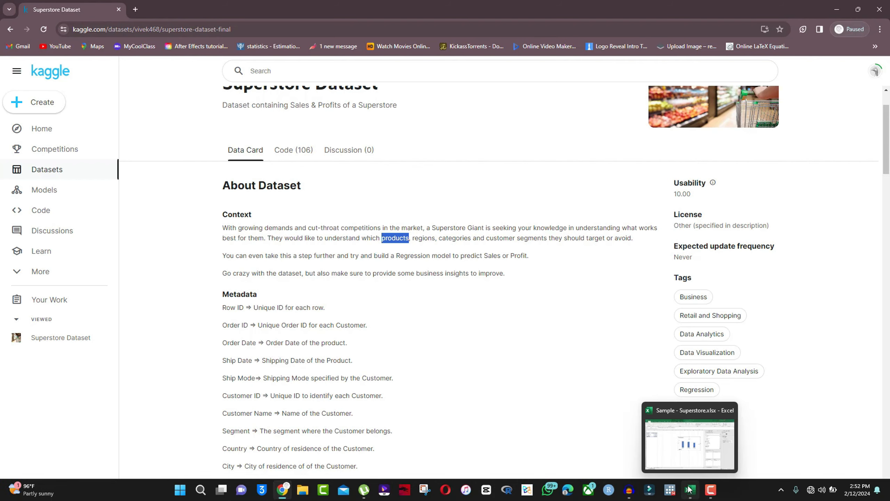
{"action": "left_click", "coordinate": [690, 439]}
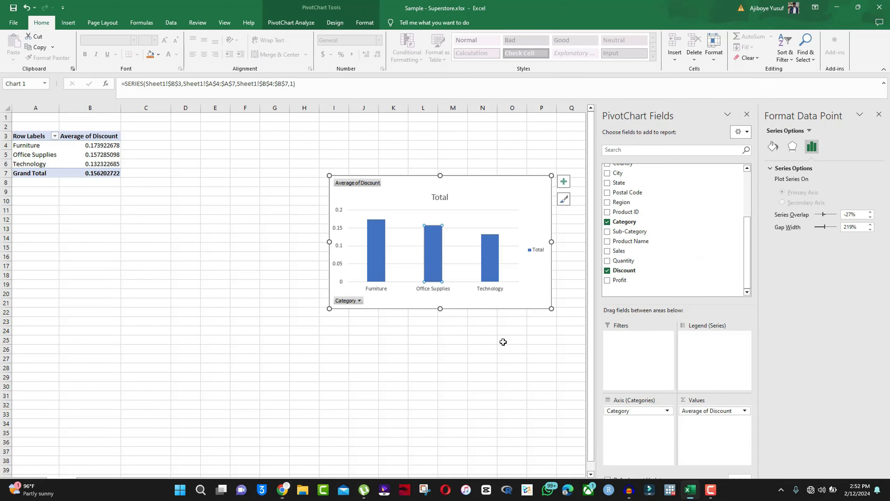
Replace Category with Sub-Category on the chart's axis and inspect the average discount bars
{"action": "left_click", "coordinate": [607, 221]}
{"action": "left_click", "coordinate": [608, 232]}
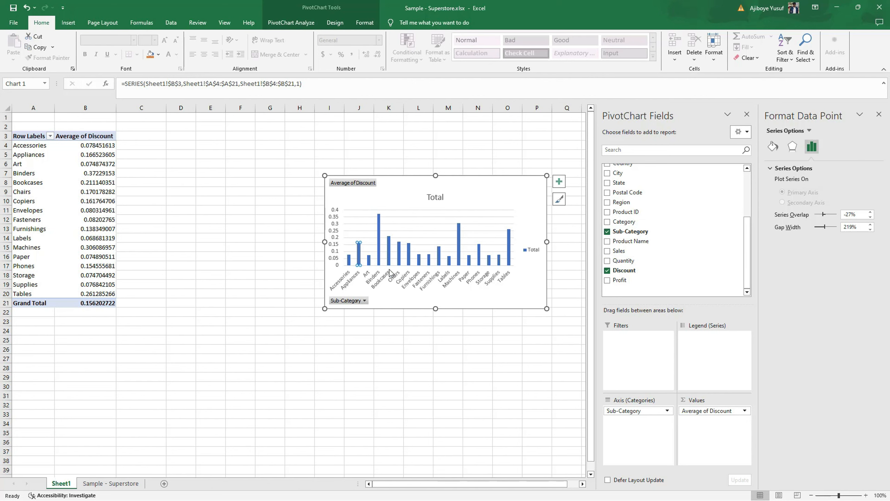
{"action": "left_click", "coordinate": [425, 258]}
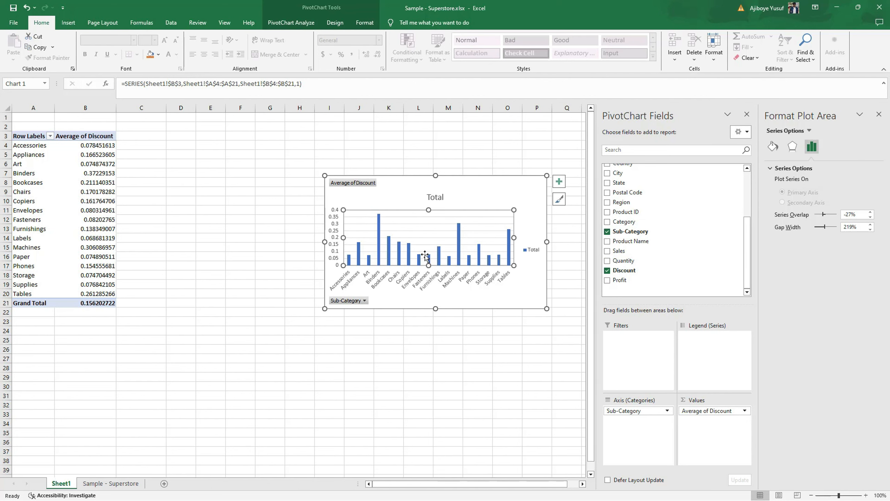
{"action": "left_click", "coordinate": [480, 256]}
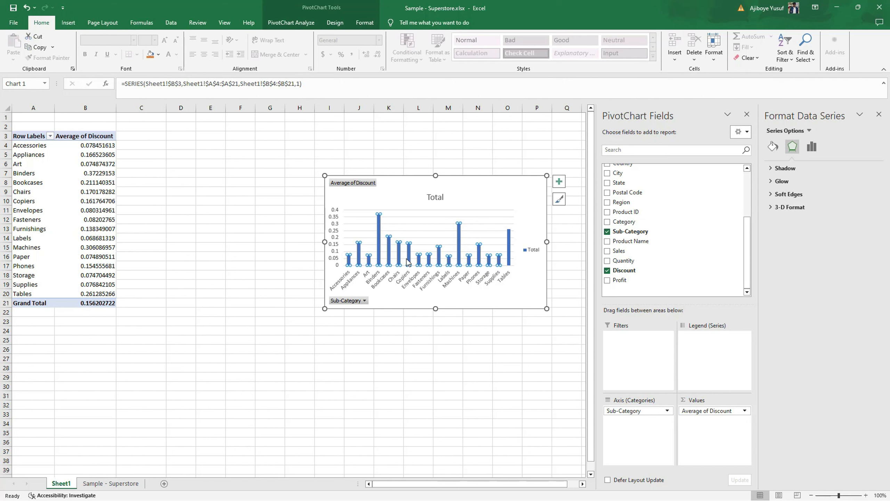
{"action": "left_click", "coordinate": [422, 238]}
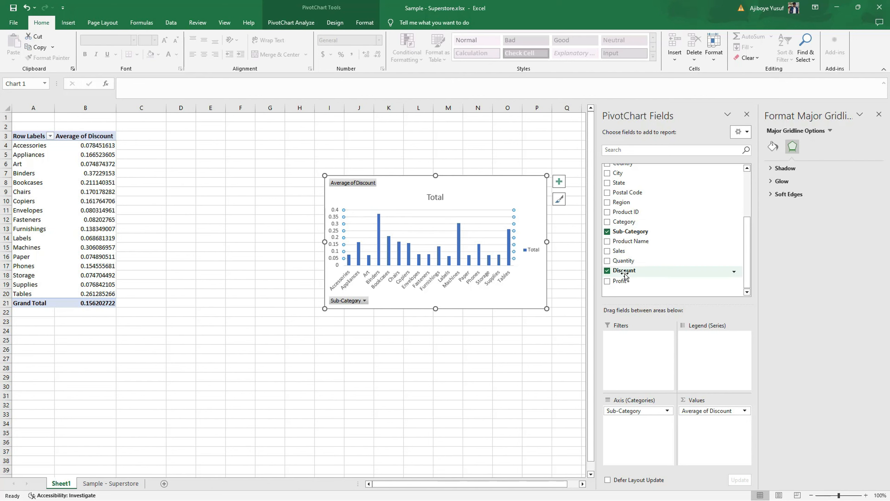
Replace Discount with Sales as the value field and compare the Phones, Chairs and Tables bars
{"action": "left_click", "coordinate": [607, 271]}
{"action": "left_click", "coordinate": [607, 251]}
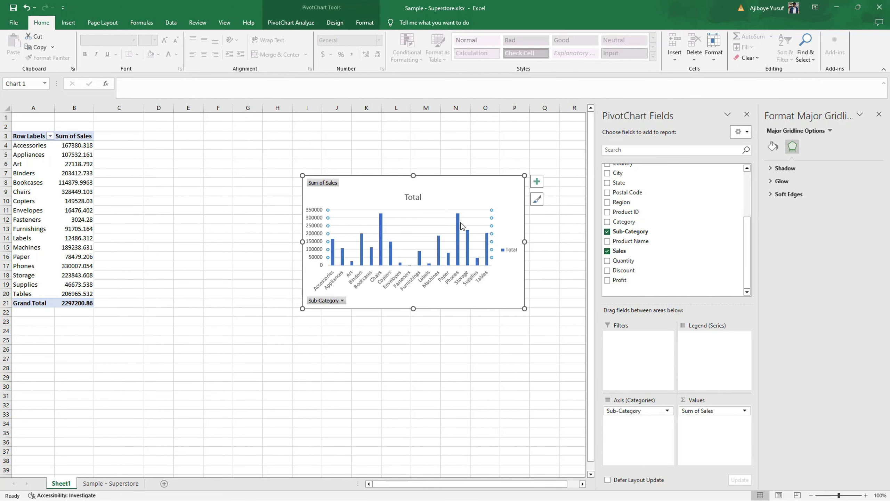
{"action": "mouse_move", "coordinate": [460, 223]}
{"action": "mouse_move", "coordinate": [382, 233]}
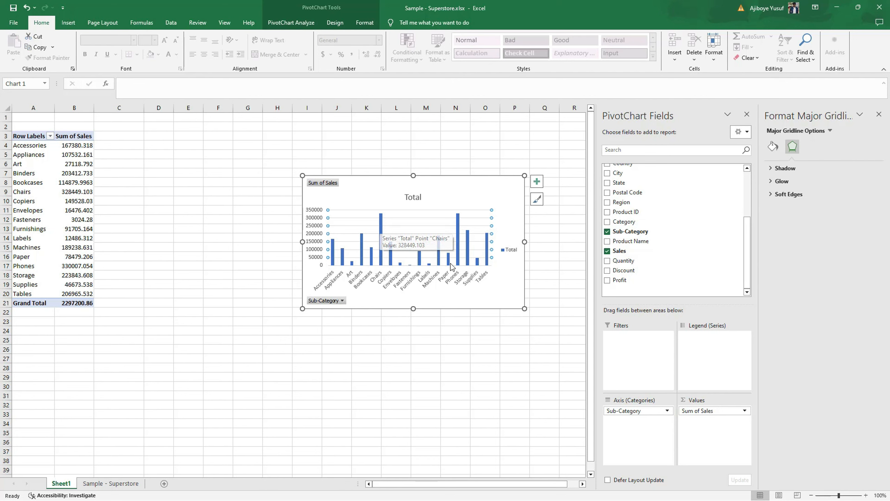
{"action": "mouse_move", "coordinate": [461, 247]}
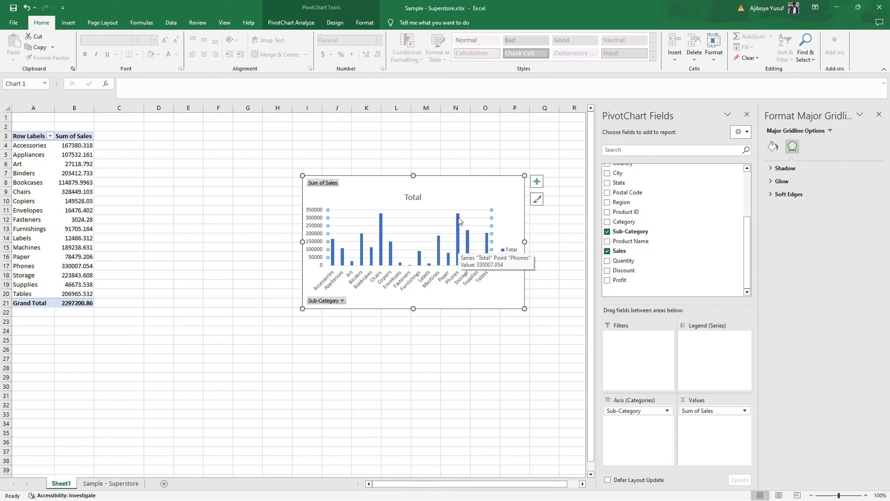
{"action": "left_click", "coordinate": [380, 221]}
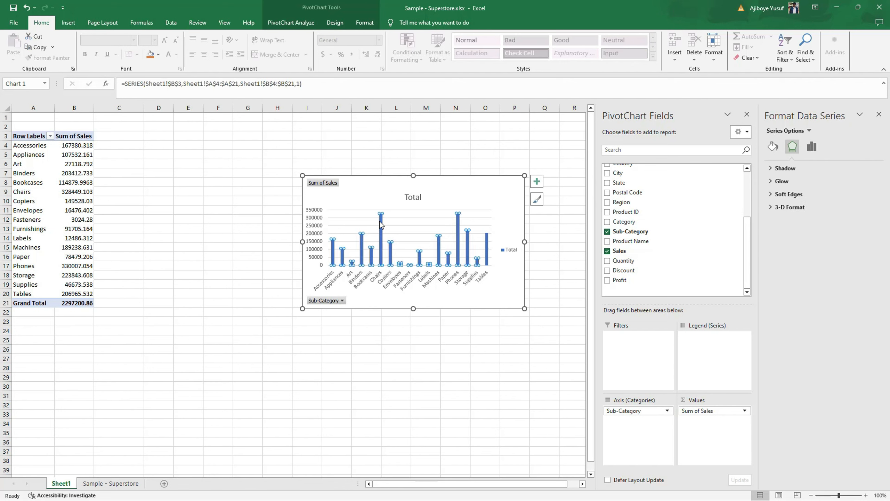
{"action": "left_click", "coordinate": [487, 248]}
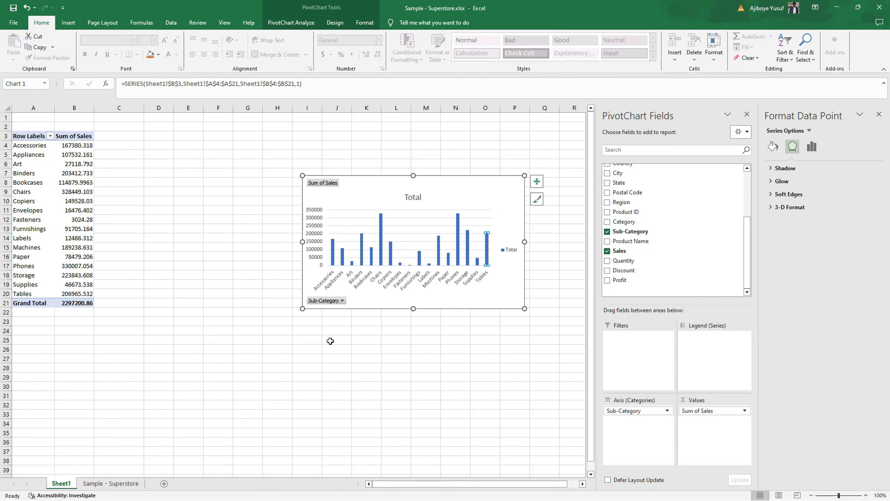
Replace Sub-Category with Region on the chart's axis and inspect the West sales bar
{"action": "left_click", "coordinate": [608, 232]}
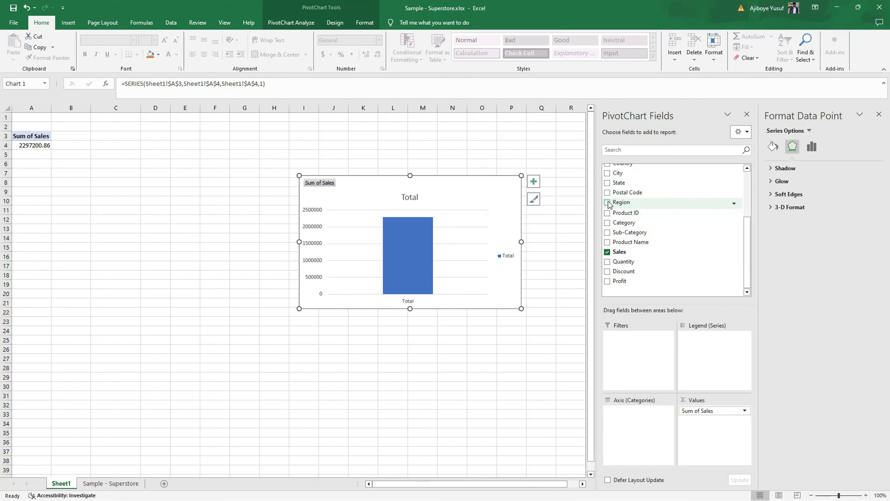
{"action": "left_click", "coordinate": [607, 203]}
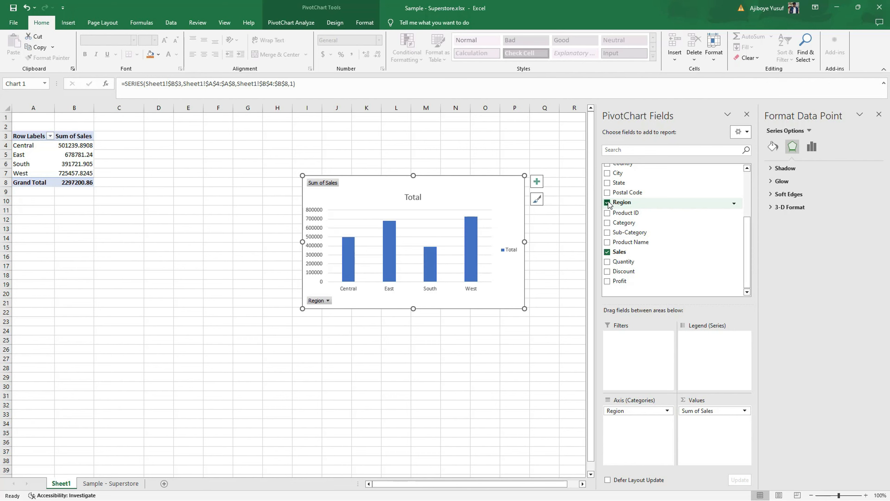
{"action": "left_click", "coordinate": [474, 234]}
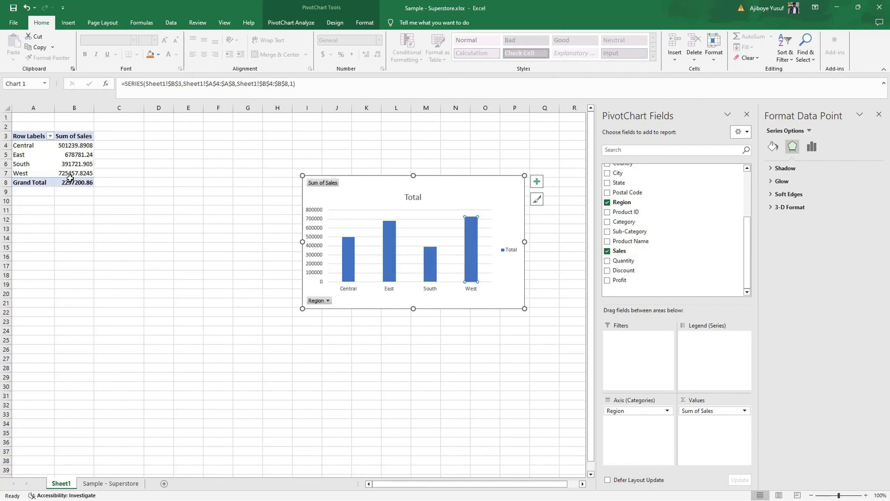
Add Profit beside Sales in the chart's values and inspect the East and West bars
{"action": "left_click", "coordinate": [390, 262]}
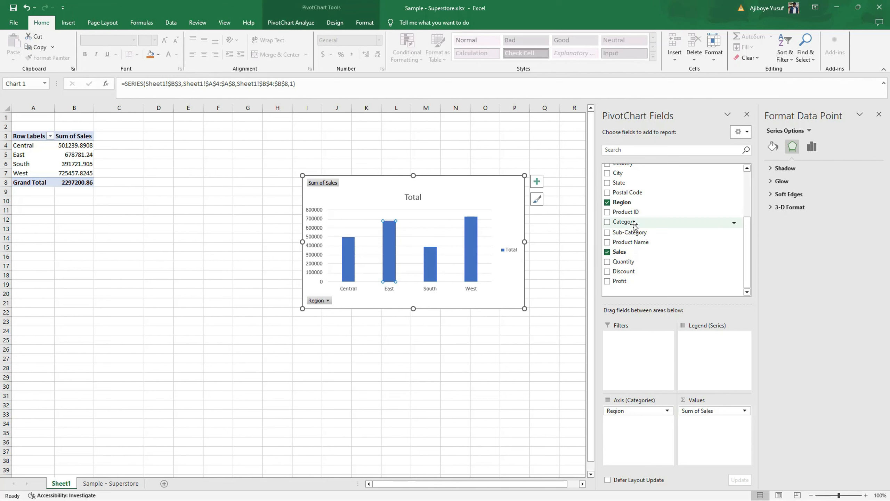
{"action": "left_click", "coordinate": [609, 282]}
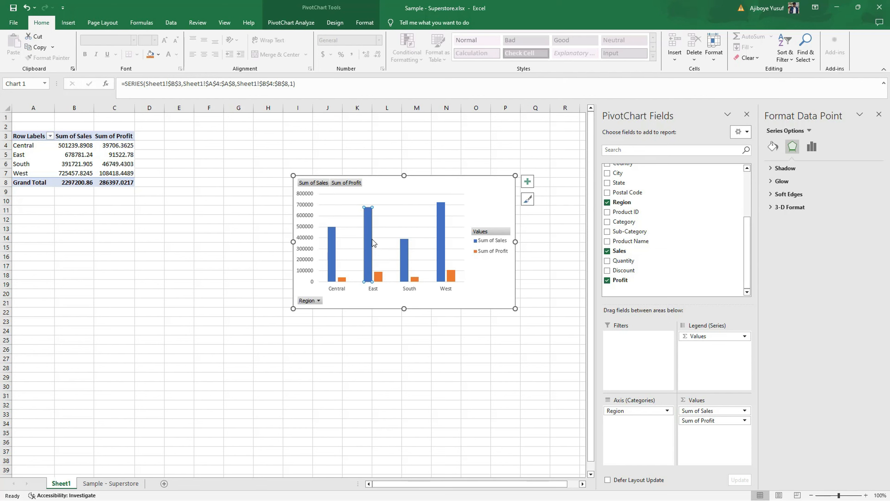
{"action": "left_click", "coordinate": [391, 228]}
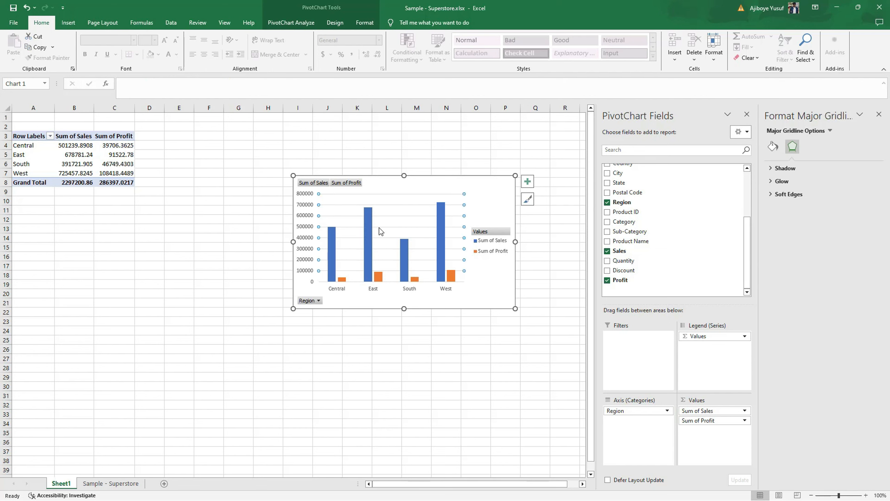
{"action": "left_click", "coordinate": [367, 228]}
{"action": "left_click", "coordinate": [380, 280]}
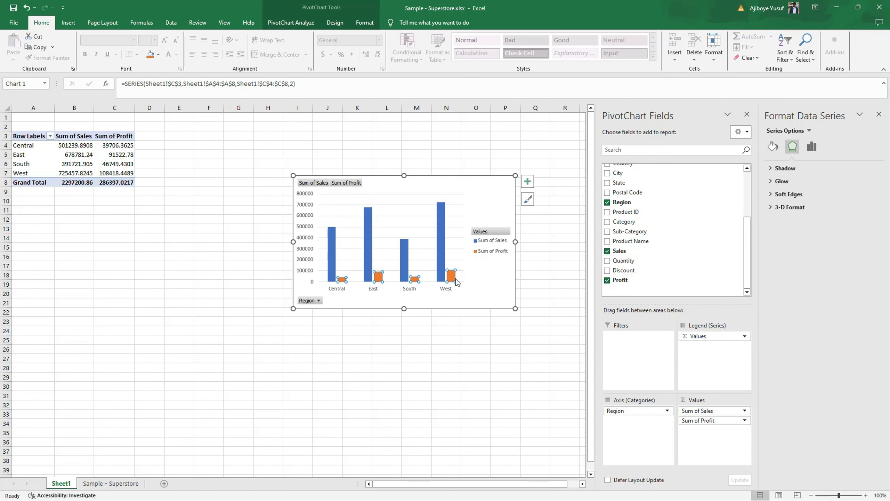
{"action": "mouse_move", "coordinate": [453, 277]}
{"action": "key", "text": "Escape"}
{"action": "left_click", "coordinate": [453, 279]}
{"action": "mouse_move", "coordinate": [440, 218]}
{"action": "left_click", "coordinate": [485, 275]}
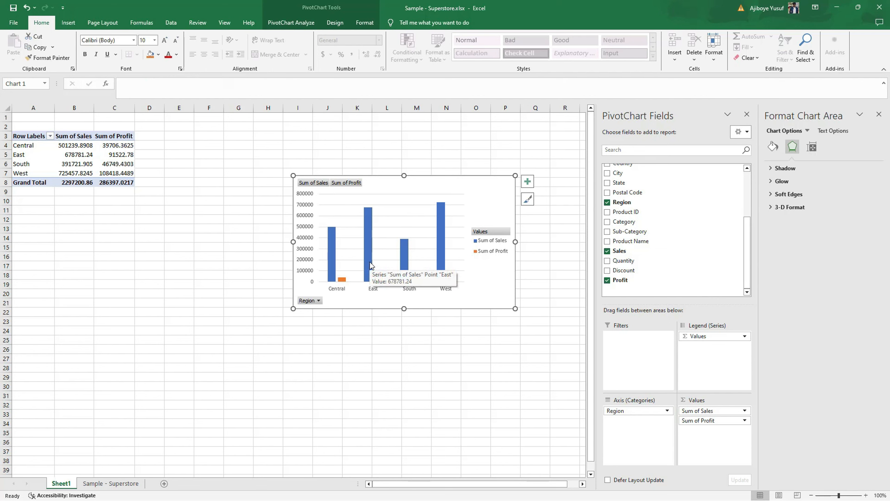
Compare the sales and profit bars across the Central, East, South and West regions
{"action": "mouse_move", "coordinate": [406, 267]}
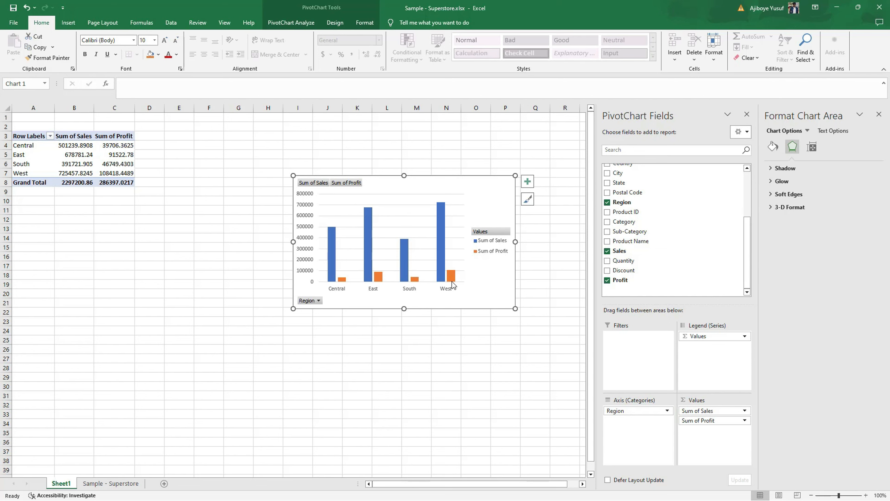
{"action": "left_click", "coordinate": [330, 240]}
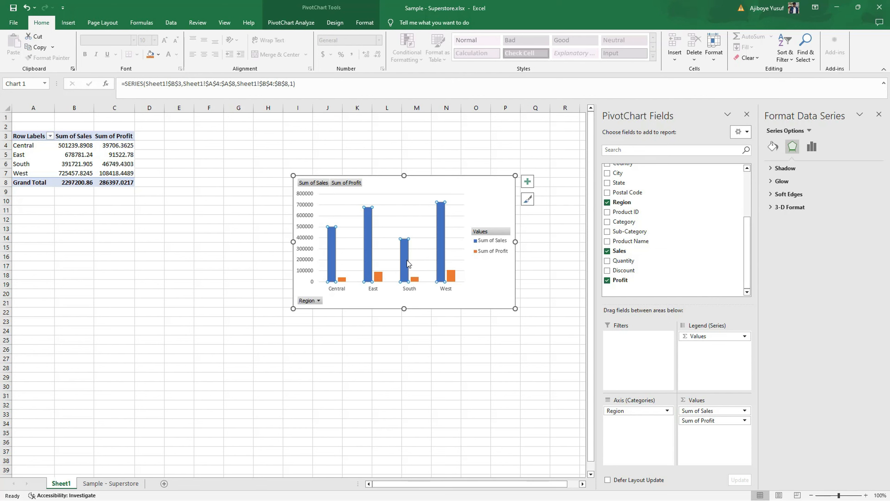
{"action": "left_click", "coordinate": [345, 281]}
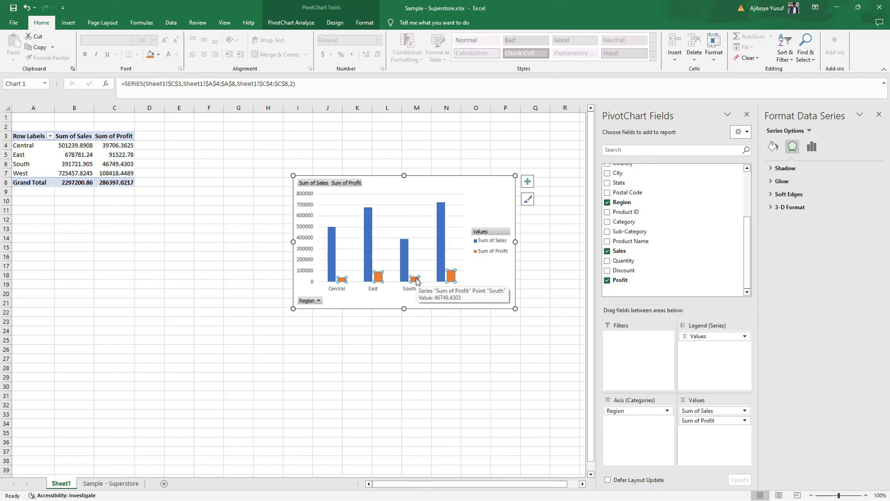
{"action": "left_click", "coordinate": [471, 284]}
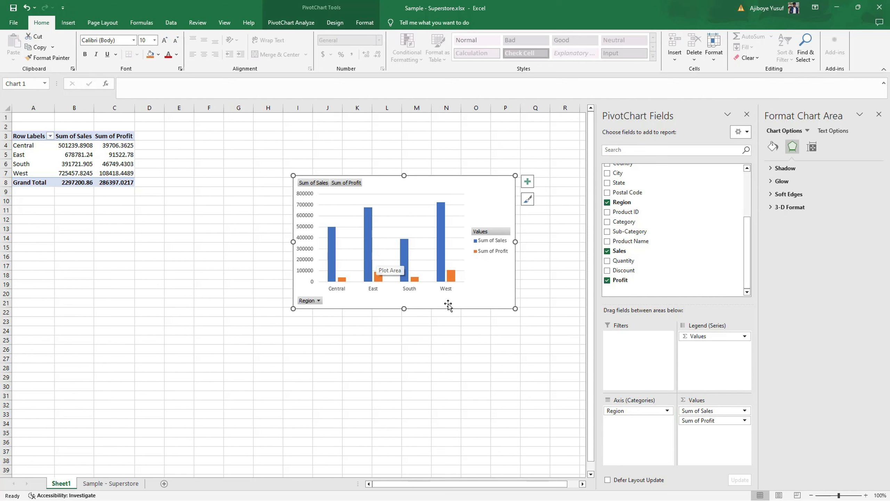
{"action": "left_click", "coordinate": [451, 277]}
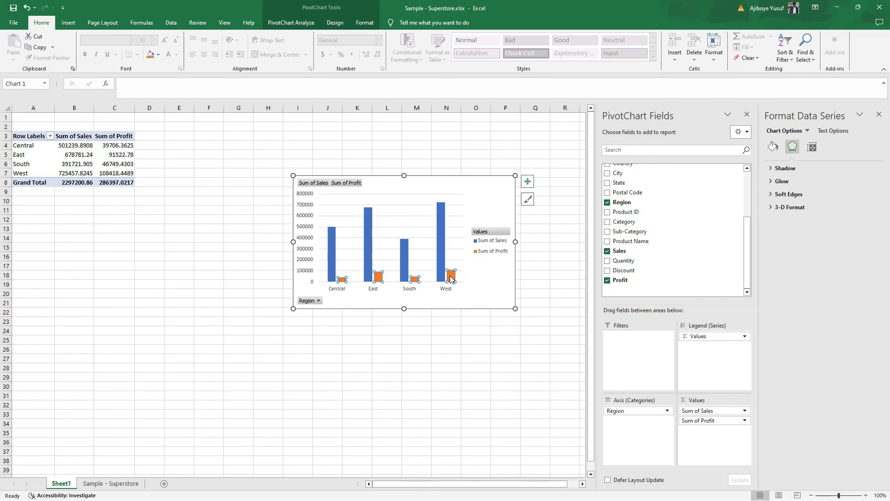
{"action": "left_click", "coordinate": [377, 280]}
{"action": "left_click", "coordinate": [376, 280]}
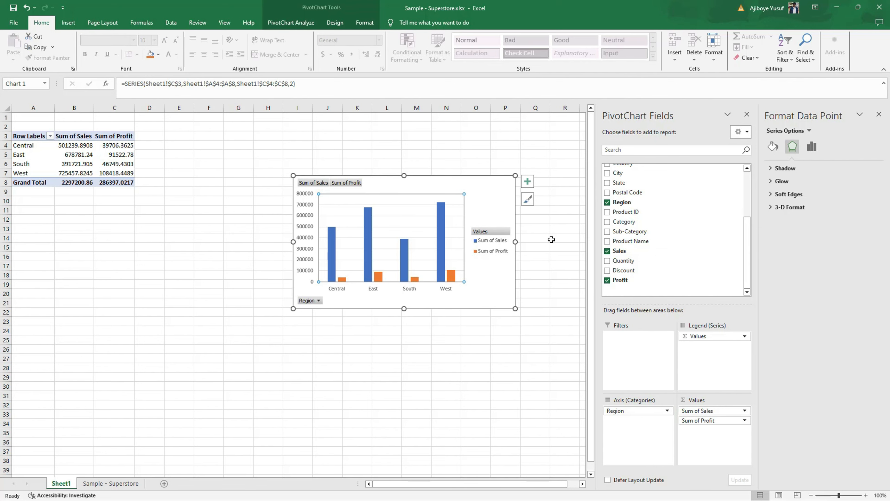
Replace Sales and Profit with Discount as the region chart's only value field
{"action": "left_click", "coordinate": [607, 280]}
{"action": "left_click", "coordinate": [607, 270]}
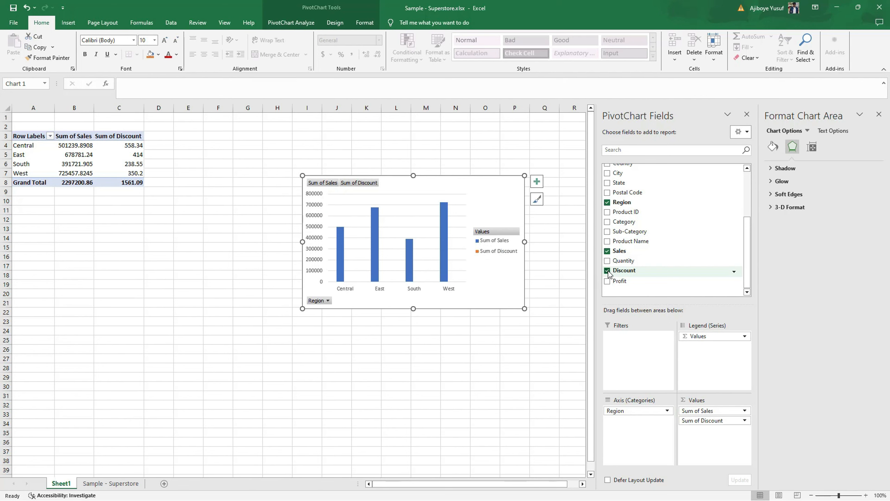
{"action": "left_click", "coordinate": [607, 250]}
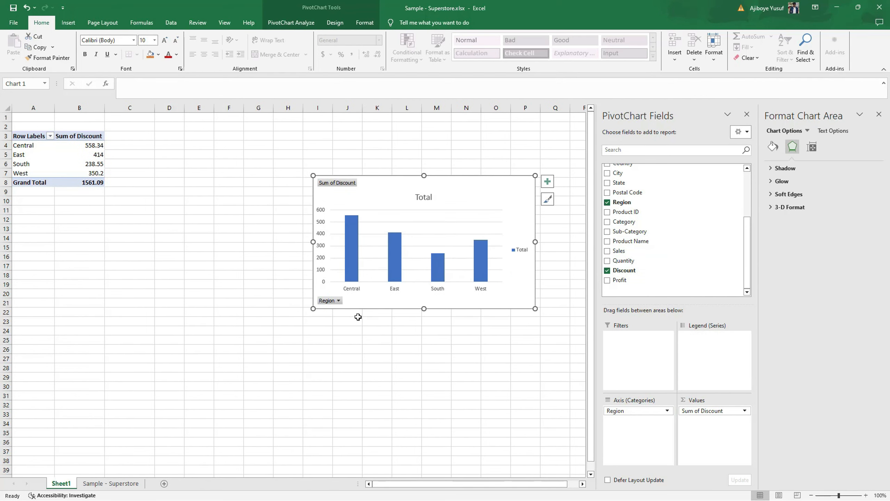
Summarize the Discount values by Average and compare the bars of the four regions
{"action": "right_click", "coordinate": [344, 186]}
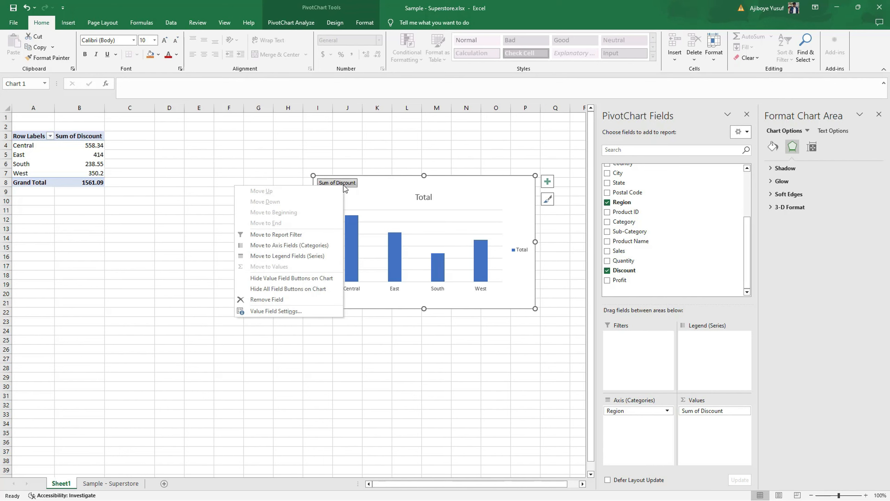
{"action": "left_click", "coordinate": [299, 311]}
{"action": "left_click", "coordinate": [483, 283]}
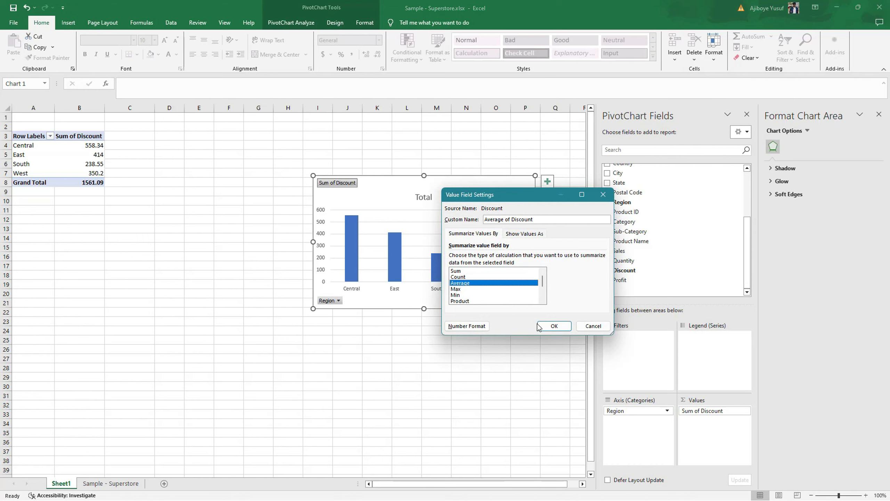
{"action": "left_click", "coordinate": [553, 326]}
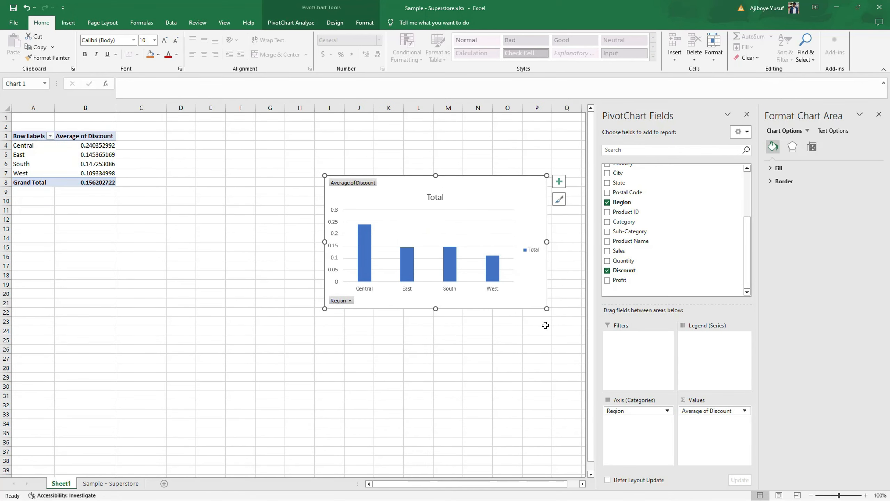
{"action": "mouse_move", "coordinate": [367, 250]}
{"action": "mouse_move", "coordinate": [372, 268]}
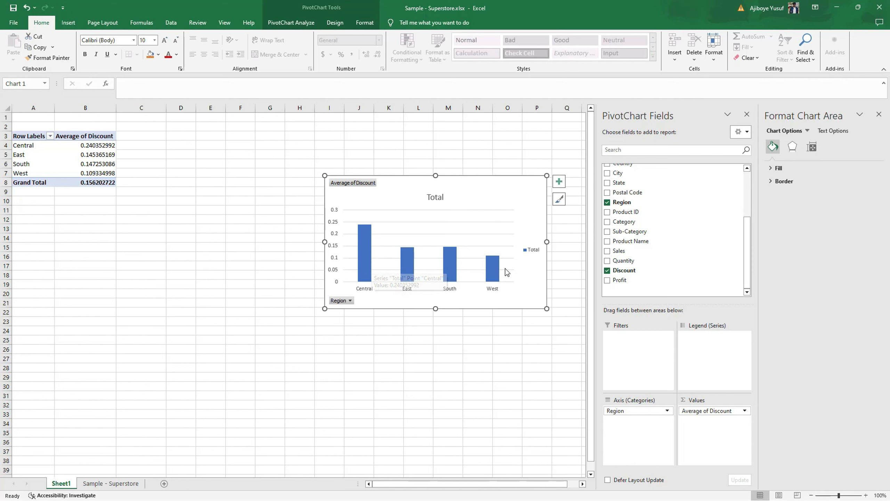
{"action": "mouse_move", "coordinate": [493, 272]}
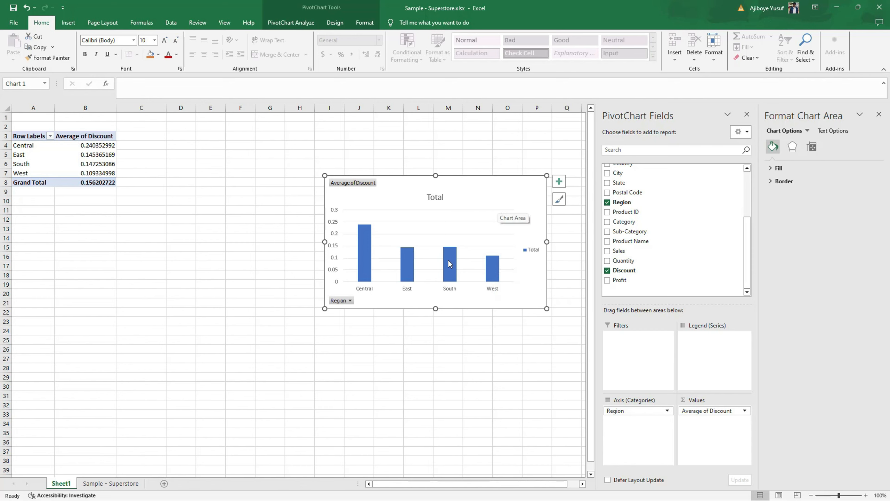
{"action": "mouse_move", "coordinate": [406, 271]}
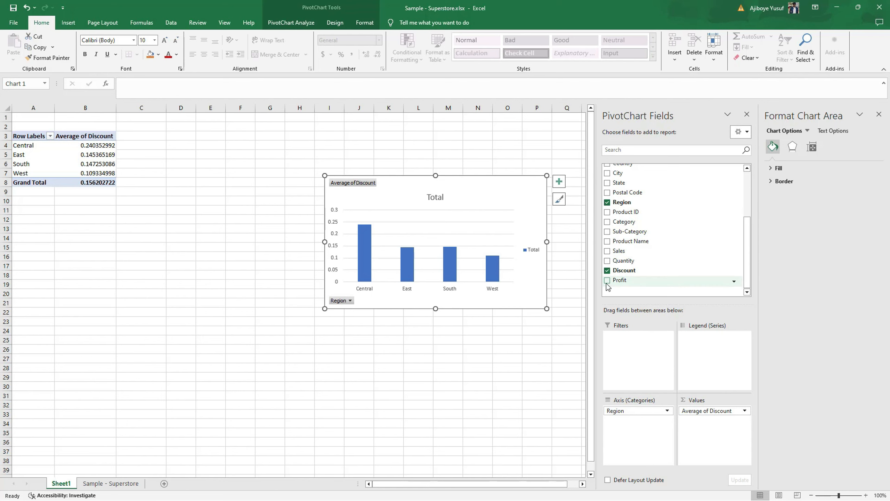
Replace Region with Category on the chart's axis and clear the value fields
{"action": "left_click", "coordinate": [608, 221]}
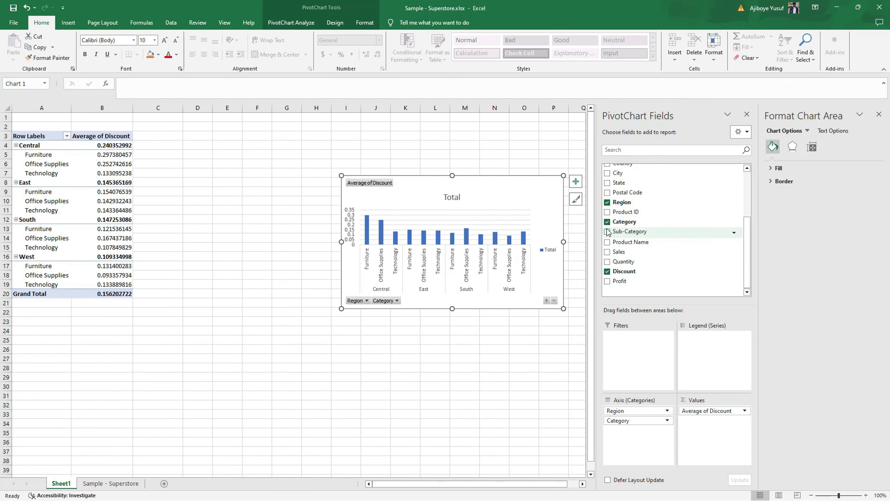
{"action": "left_click", "coordinate": [608, 202]}
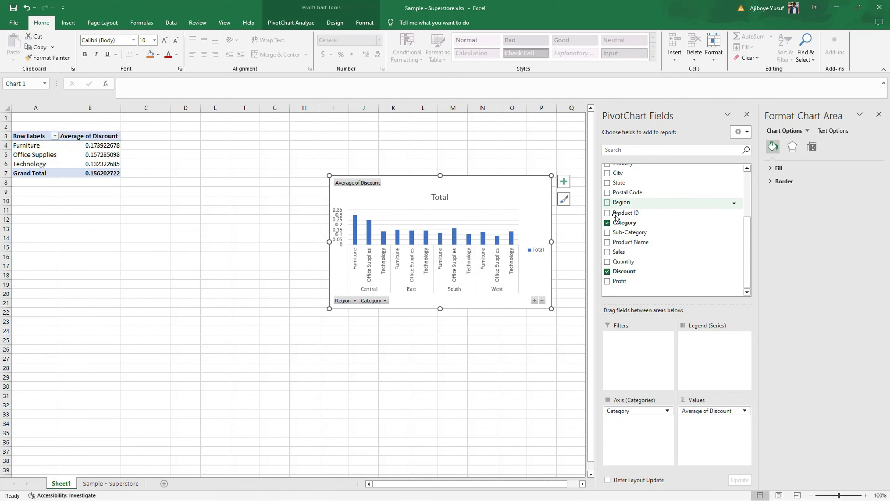
{"action": "left_click", "coordinate": [607, 281]}
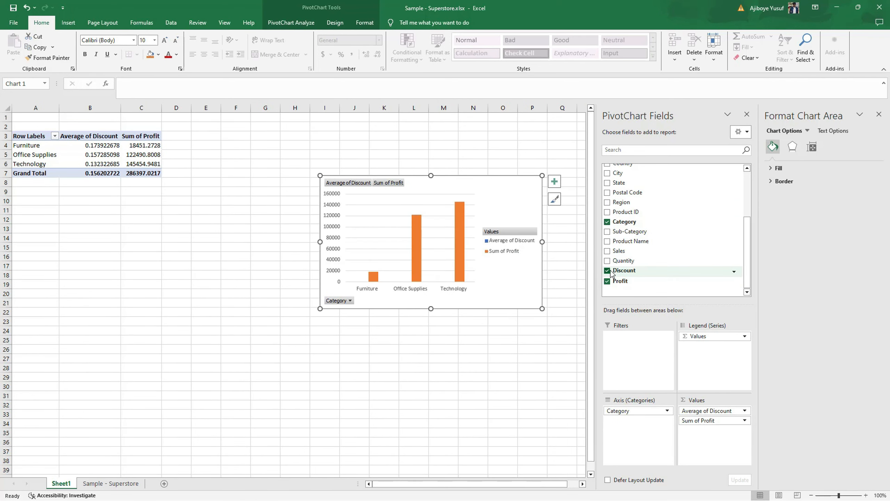
{"action": "left_click", "coordinate": [607, 280]}
{"action": "left_click", "coordinate": [608, 270]}
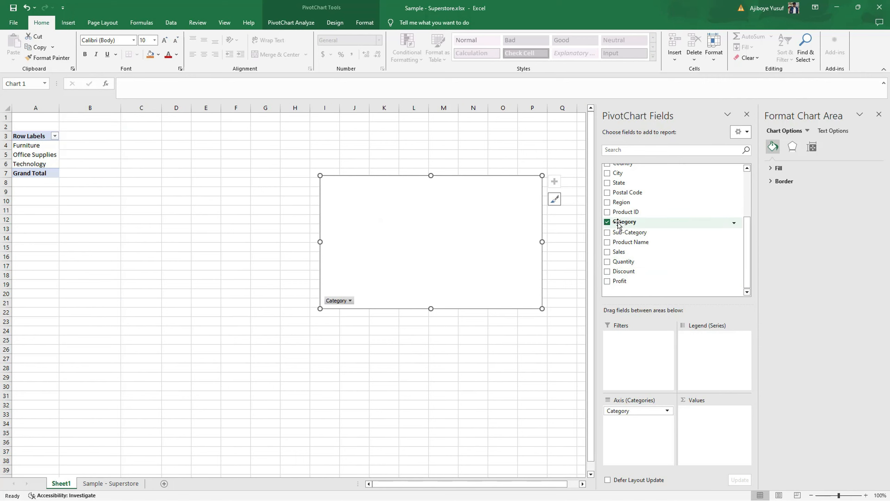
{"action": "left_click", "coordinate": [608, 222]}
{"action": "left_click", "coordinate": [608, 222]}
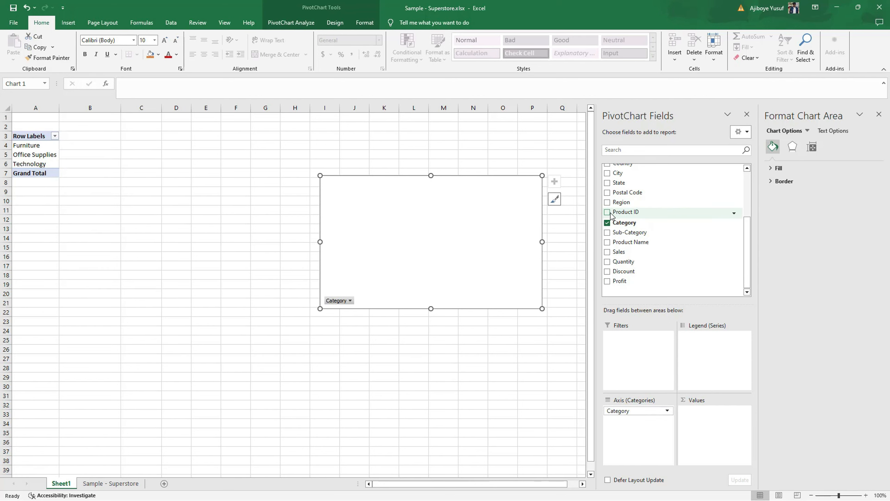
Place Region in the chart's legend, add Profit as the value field and inspect the bars of each category
{"action": "left_click_drag", "start_coordinate": [609, 206], "coordinate": [707, 349]}
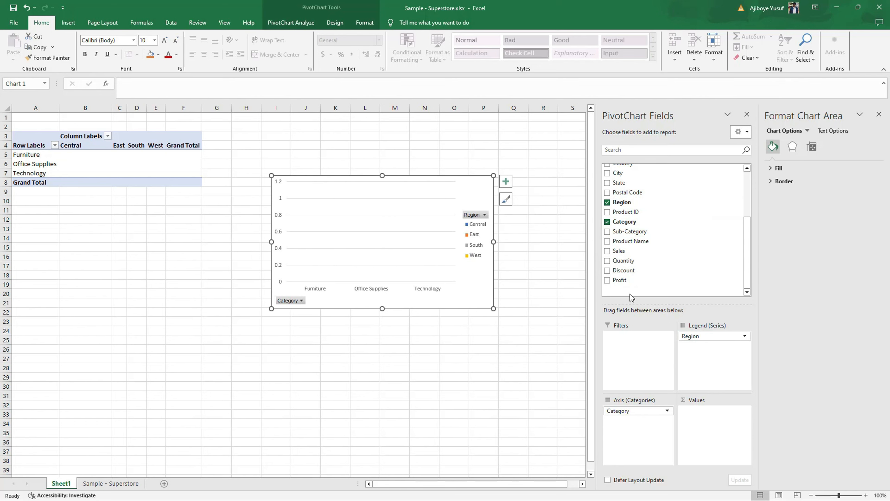
{"action": "left_click", "coordinate": [607, 279]}
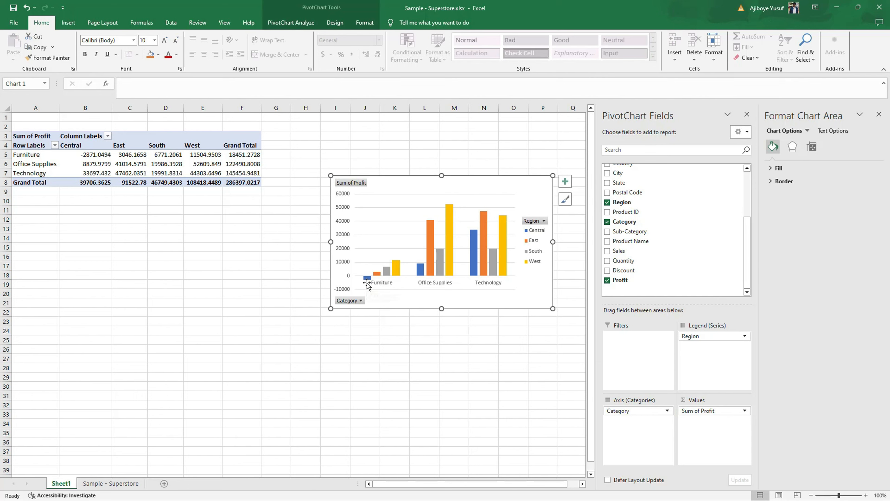
{"action": "mouse_move", "coordinate": [368, 283]}
{"action": "mouse_move", "coordinate": [399, 273]}
{"action": "mouse_move", "coordinate": [486, 222]}
{"action": "mouse_move", "coordinate": [434, 236]}
Compare the West and East profit bars in Office Supplies
{"action": "left_click", "coordinate": [445, 236]}
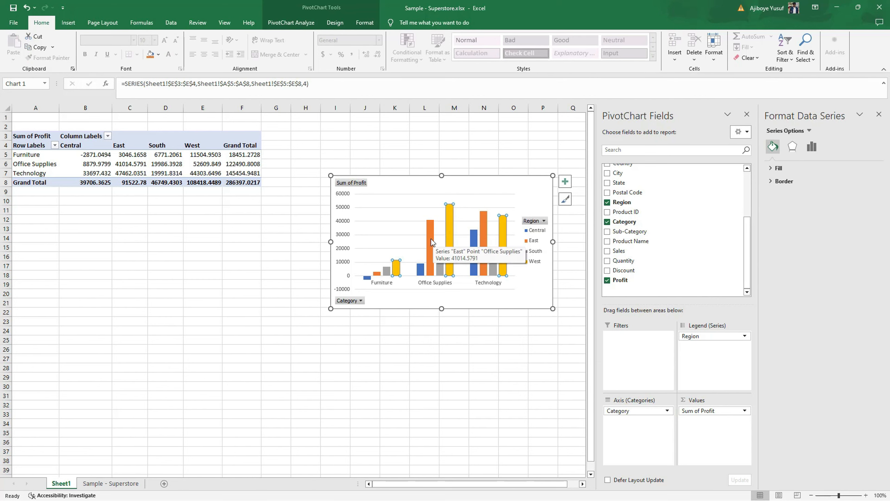
{"action": "left_click", "coordinate": [431, 239]}
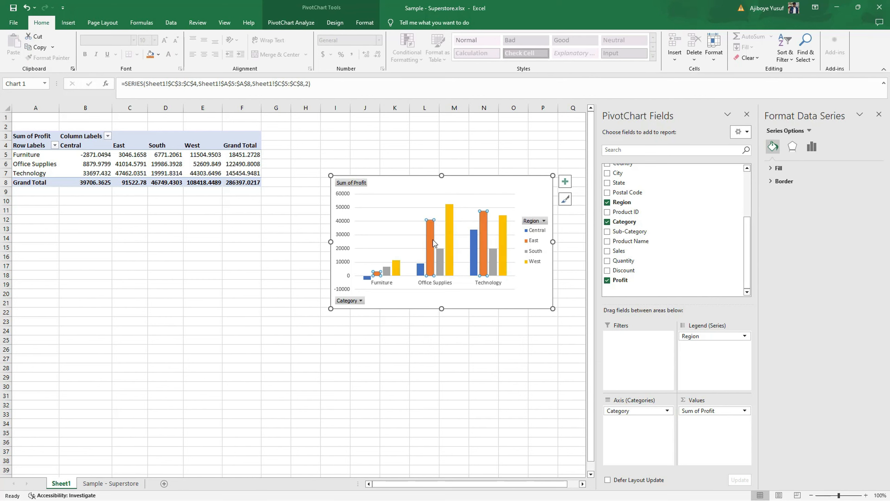
{"action": "left_click", "coordinate": [455, 236]}
{"action": "left_click", "coordinate": [451, 236]}
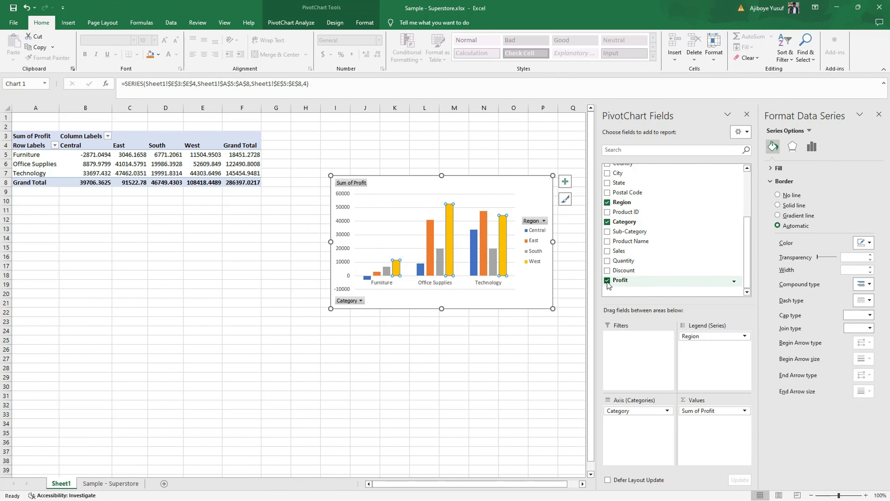
Replace Profit with Sales as the value field and inspect the regional bars within each category
{"action": "left_click", "coordinate": [620, 281]}
{"action": "left_click", "coordinate": [618, 251]}
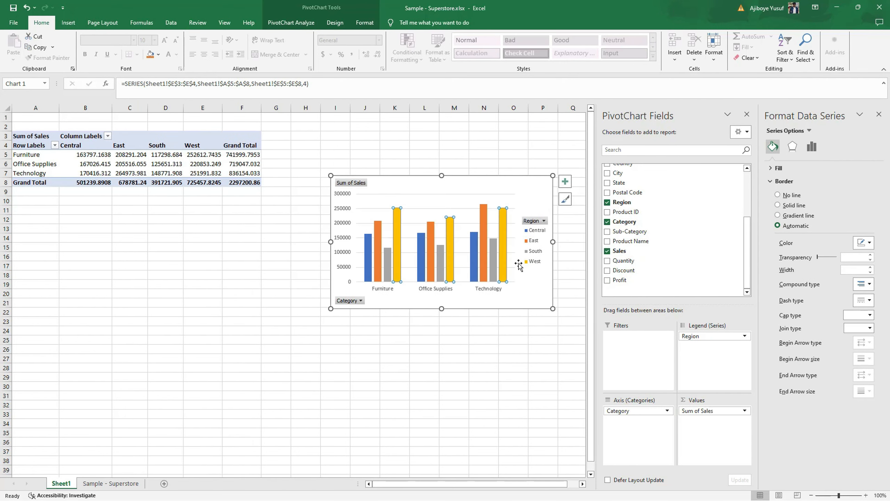
{"action": "left_click", "coordinate": [540, 298]}
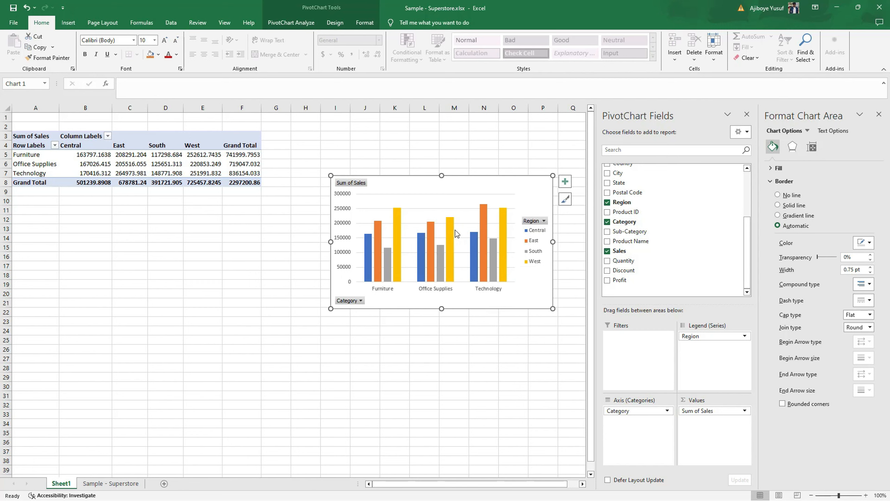
{"action": "mouse_move", "coordinate": [381, 262]}
{"action": "mouse_move", "coordinate": [401, 240]}
Replace Sales with Discount as the value field of the category-by-region chart and summarize it by Average
{"action": "left_click", "coordinate": [608, 252]}
{"action": "left_click", "coordinate": [607, 270]}
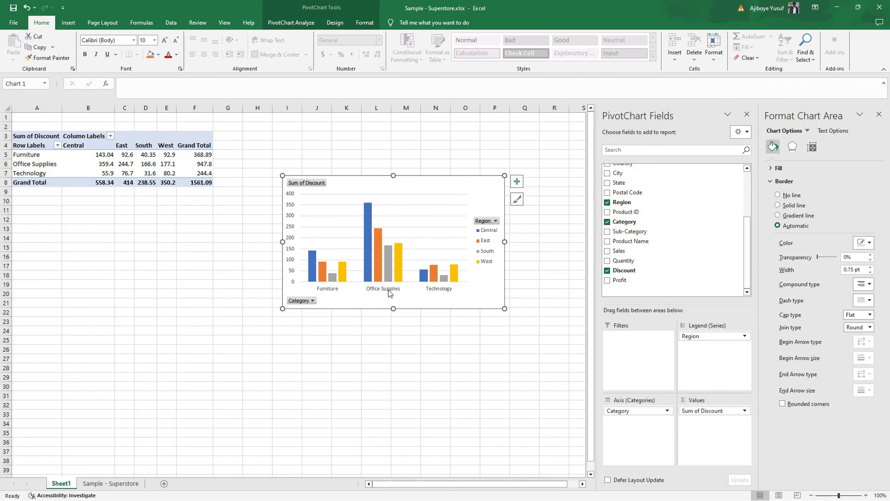
{"action": "mouse_move", "coordinate": [368, 224]}
{"action": "right_click", "coordinate": [311, 189]}
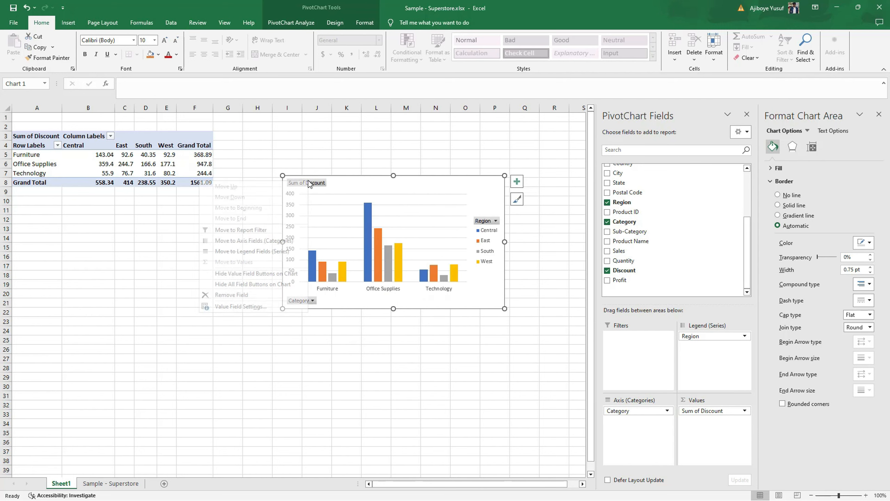
{"action": "left_click", "coordinate": [279, 301]}
{"action": "left_click", "coordinate": [463, 283]}
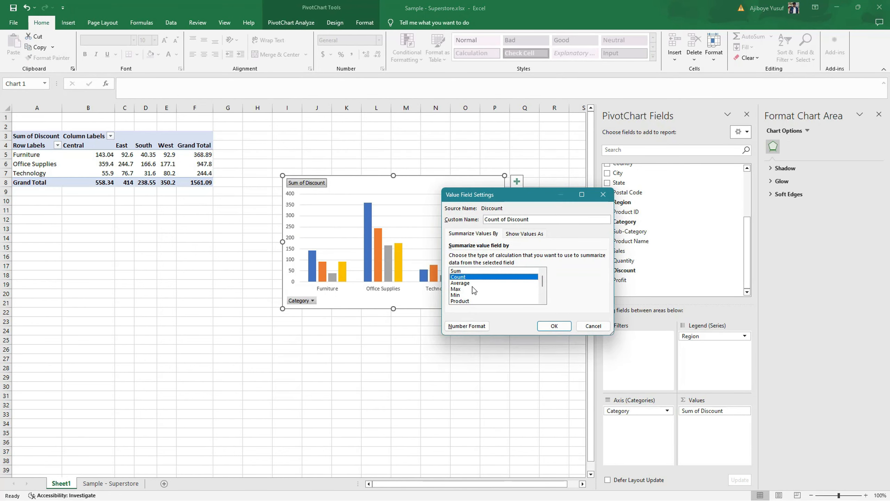
{"action": "left_click", "coordinate": [554, 326]}
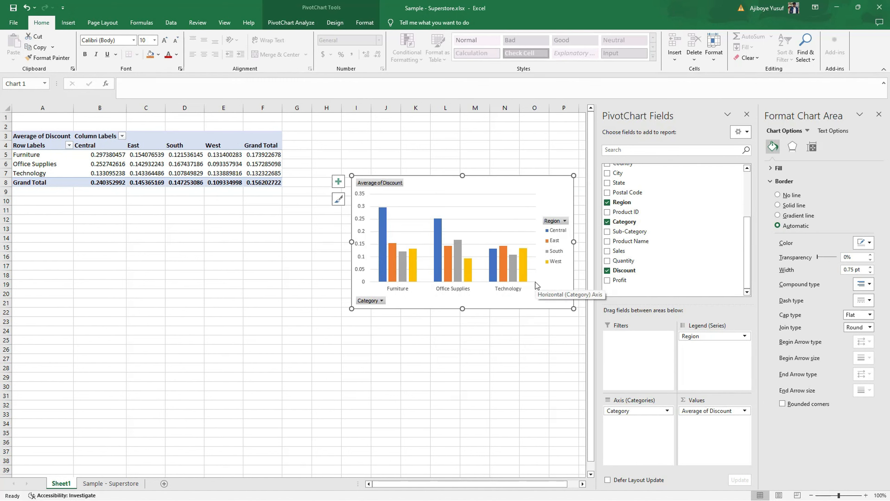
Inspect the average discount bars by region within each category, and replace Discount with Sales as the value field
{"action": "mouse_move", "coordinate": [380, 226]}
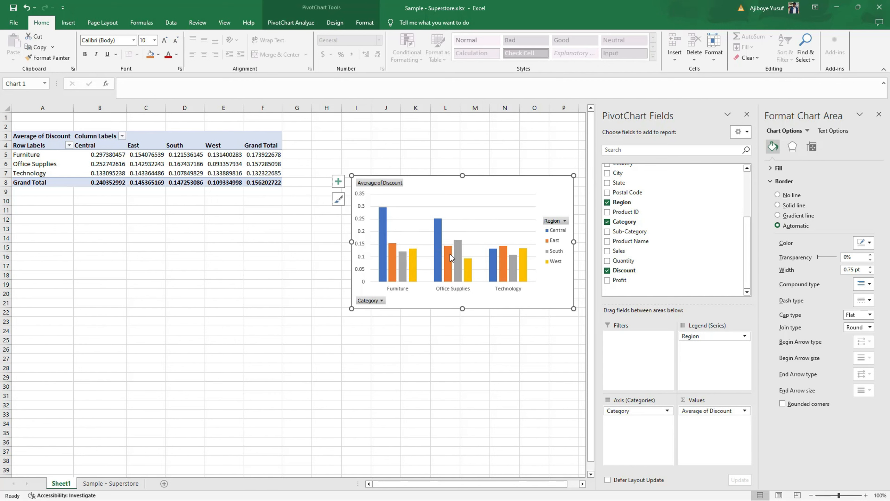
{"action": "mouse_move", "coordinate": [449, 255]}
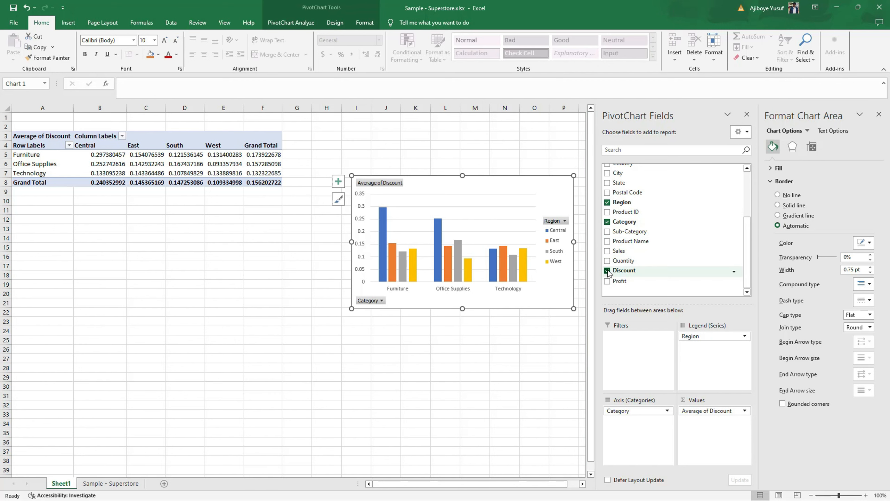
{"action": "left_click", "coordinate": [608, 270]}
{"action": "left_click", "coordinate": [608, 251]}
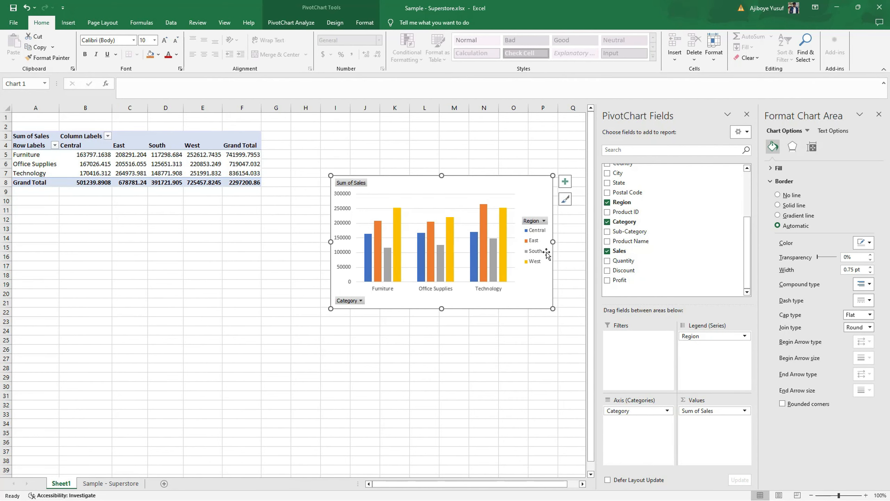
Replace Sales with Quantity as the value field and inspect the regional bars within each category
{"action": "left_click", "coordinate": [607, 251]}
{"action": "left_click", "coordinate": [607, 261]}
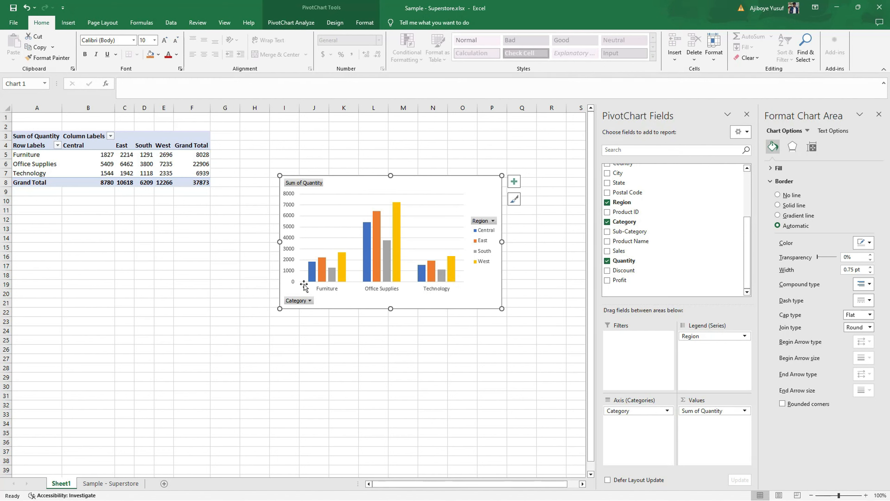
{"action": "mouse_move", "coordinate": [454, 272]}
{"action": "mouse_move", "coordinate": [326, 268]}
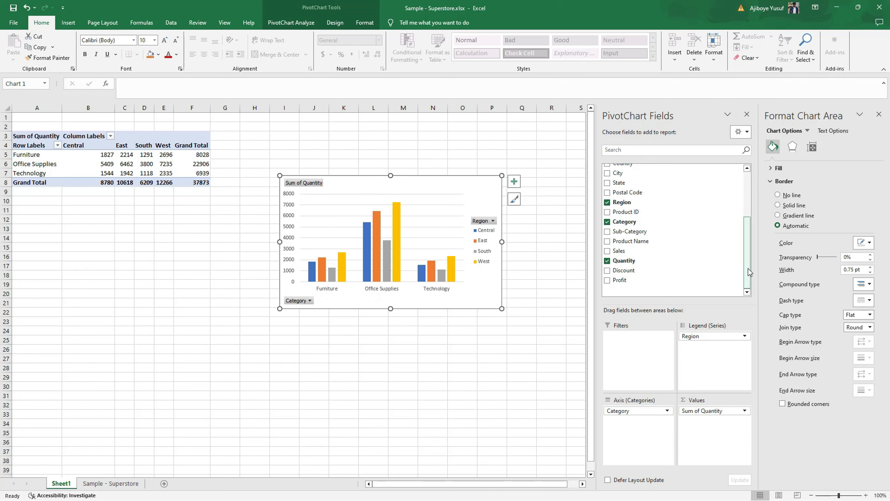
Replace the Region and Category fields with State as the only axis field of the pivot chart
{"action": "left_click_drag", "start_coordinate": [748, 268], "coordinate": [747, 242]}
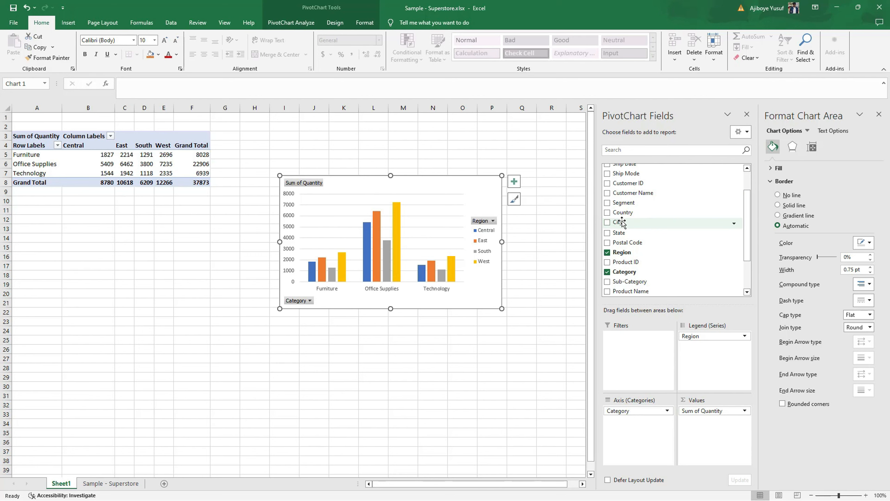
{"action": "left_click", "coordinate": [606, 251]}
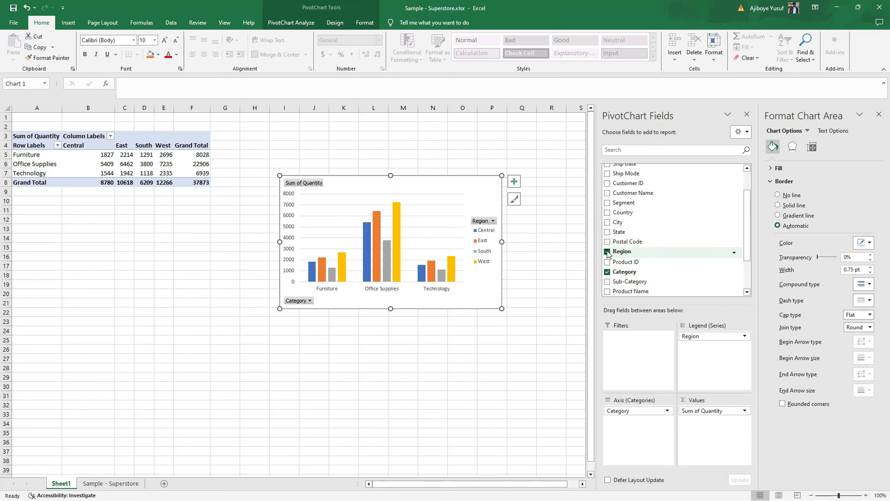
{"action": "left_click", "coordinate": [607, 270]}
{"action": "left_click", "coordinate": [607, 233]}
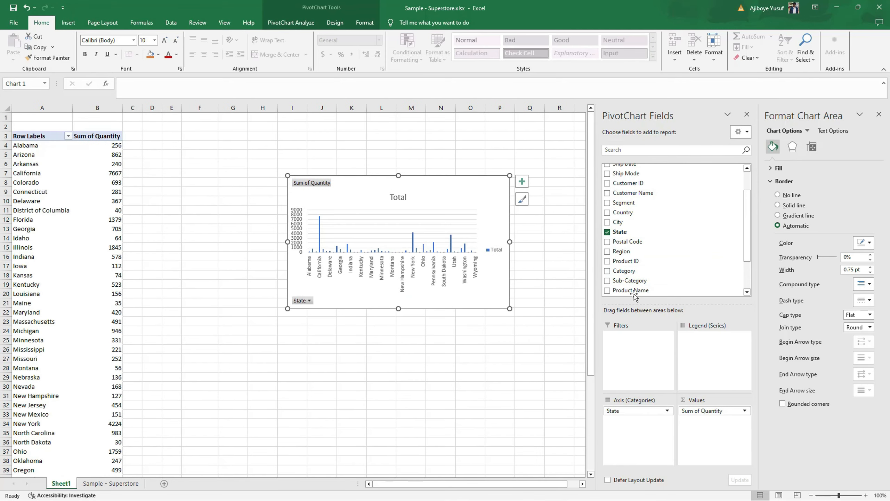
Replace Quantity with Profit as the value field of the chart by state
{"action": "scroll", "coordinate": [713, 263], "scroll_direction": "down", "scroll_amount": 1}
{"action": "scroll", "coordinate": [713, 262], "scroll_direction": "down", "scroll_amount": 1}
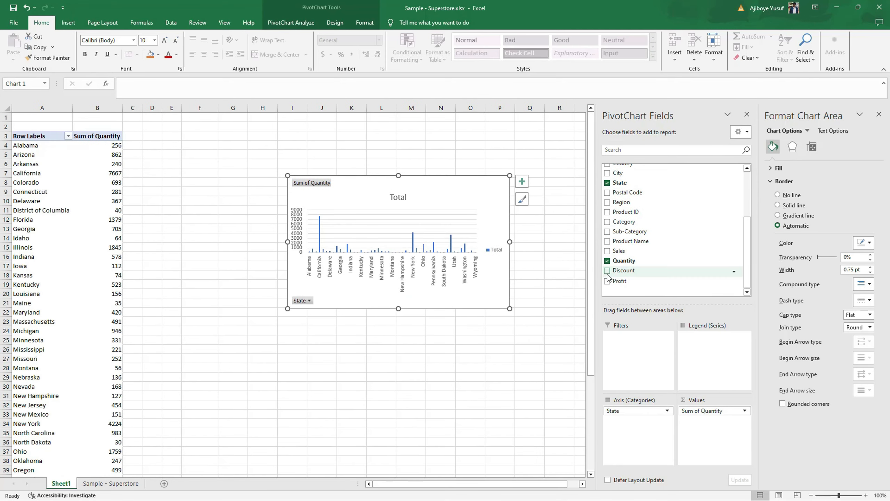
{"action": "left_click", "coordinate": [607, 280]}
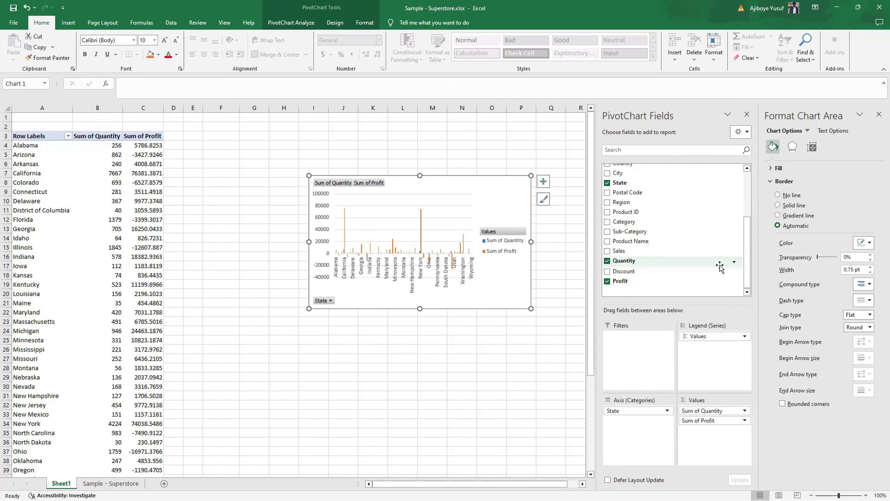
{"action": "left_click", "coordinate": [607, 261]}
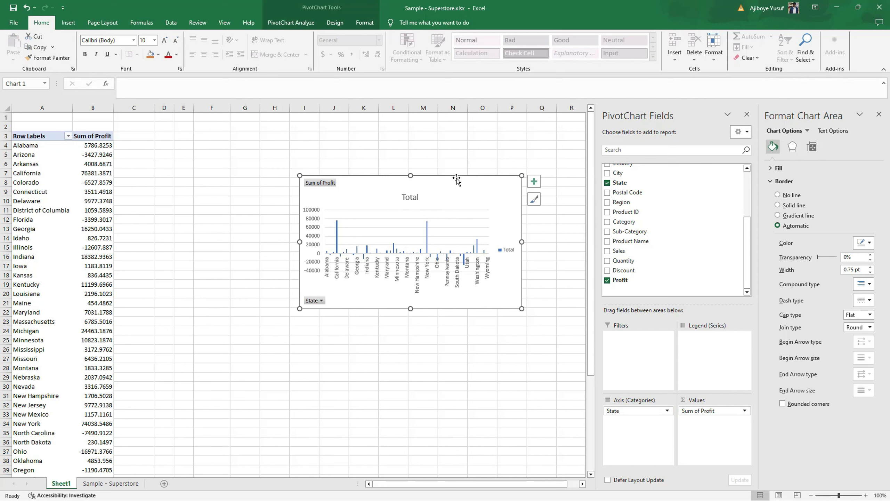
Examine the New York and California profit bars and the matching state rows in the pivot table
{"action": "left_click", "coordinate": [427, 232]}
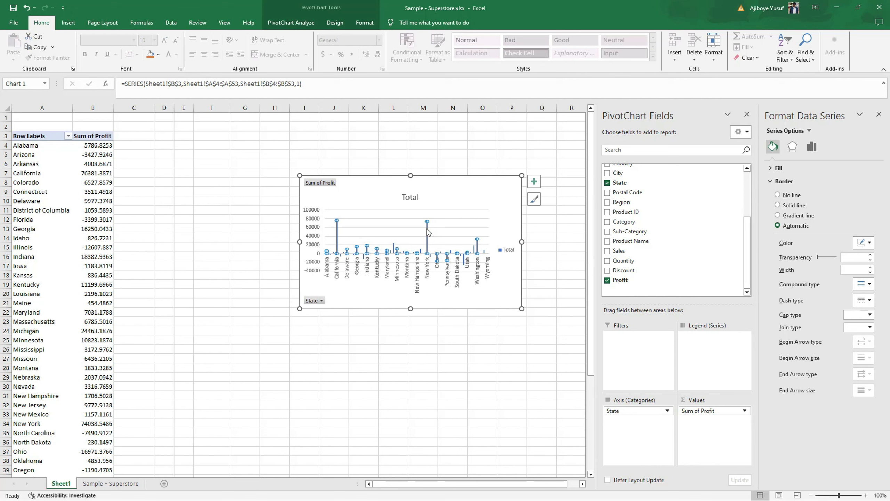
{"action": "left_click", "coordinate": [357, 232]}
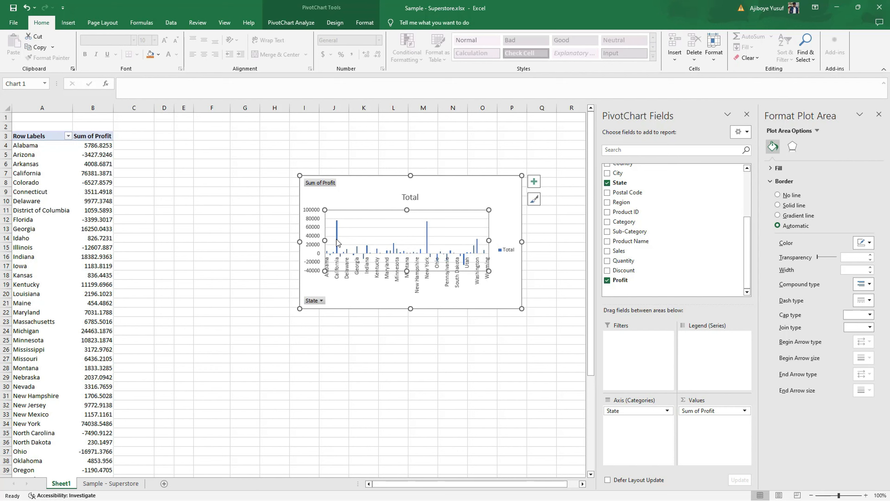
{"action": "left_click", "coordinate": [337, 242]}
{"action": "left_click", "coordinate": [39, 176]}
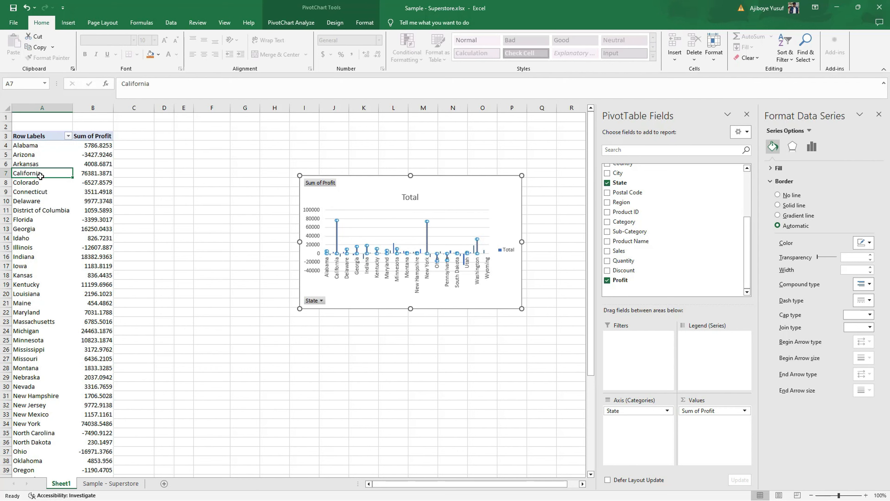
{"action": "left_click", "coordinate": [53, 184]}
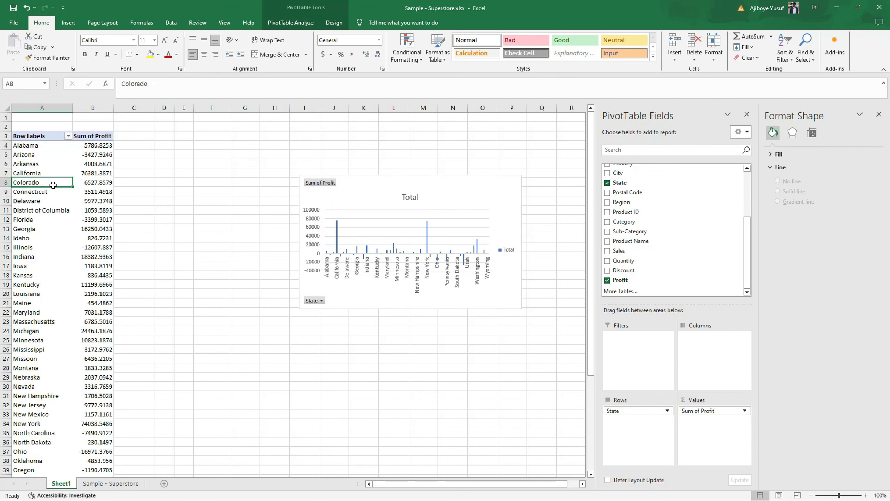
{"action": "mouse_move", "coordinate": [104, 185]}
Switch to Chrome and search Google in a new tab for "is new york west or east"
{"action": "left_click", "coordinate": [282, 491]}
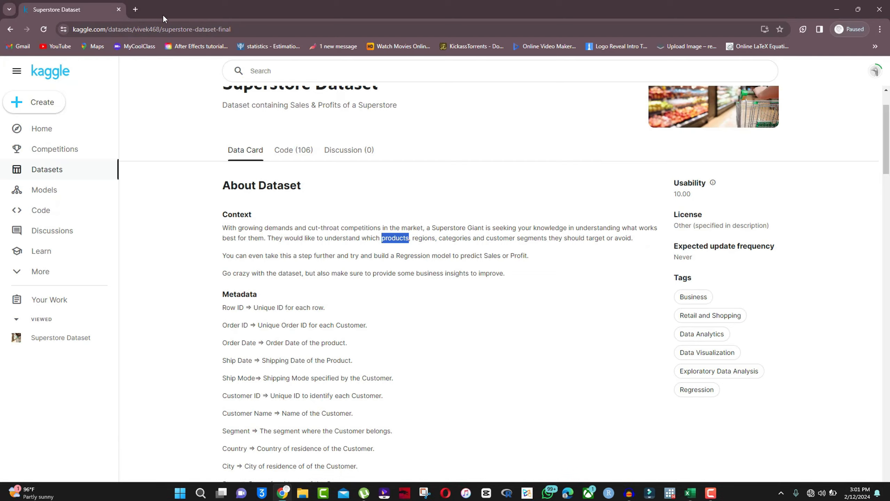
{"action": "left_click", "coordinate": [134, 10]}
{"action": "type", "text": "is new"}
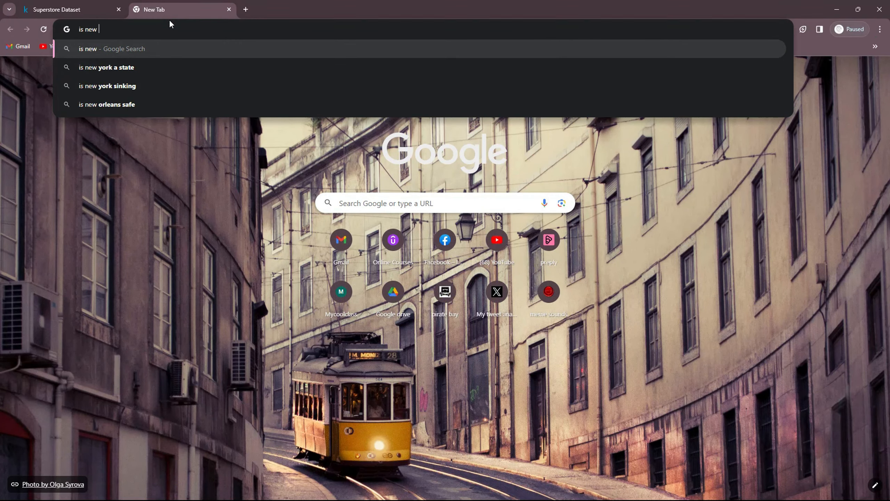
{"action": "type", "text": " oy"}
{"action": "key", "text": "BackSpace"}
{"action": "key", "text": "BackSpace"}
{"action": "type", "text": "york west"}
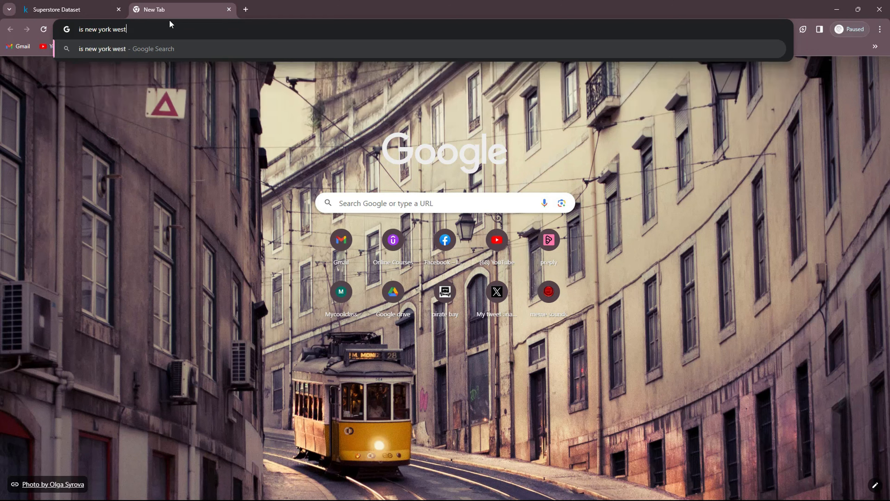
{"action": "type", "text": " or east"}
{"action": "key", "text": "Return"}
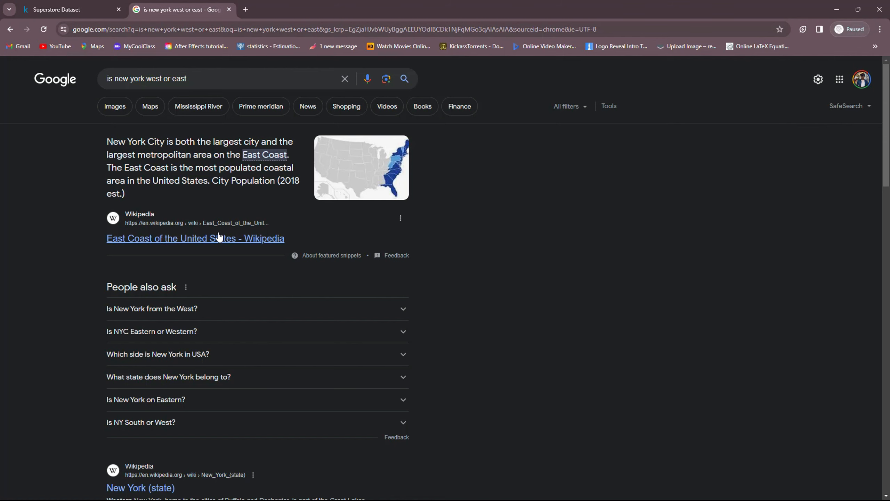
Read the answer to the related question "Is New York on Eastern?" and collapse it again
{"action": "scroll", "coordinate": [219, 237], "scroll_direction": "down", "scroll_amount": 1}
{"action": "left_click", "coordinate": [405, 354]}
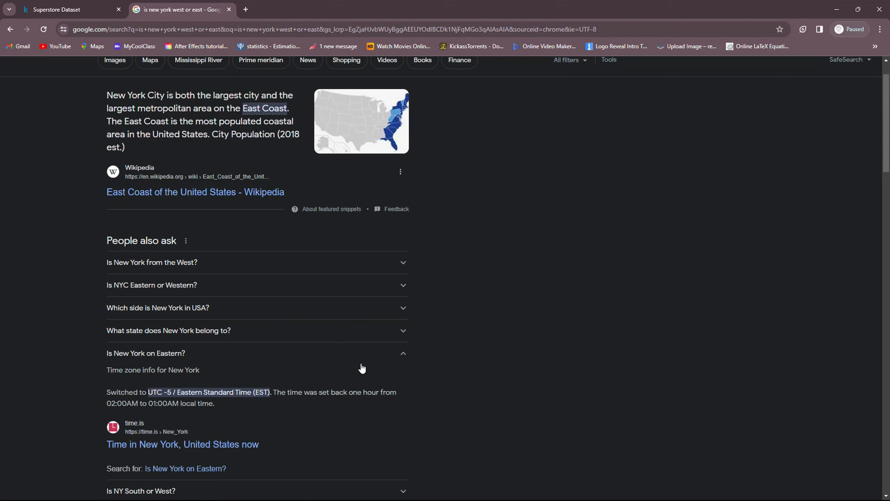
{"action": "left_click", "coordinate": [404, 353]}
{"action": "scroll", "coordinate": [201, 213], "scroll_direction": "up", "scroll_amount": 1}
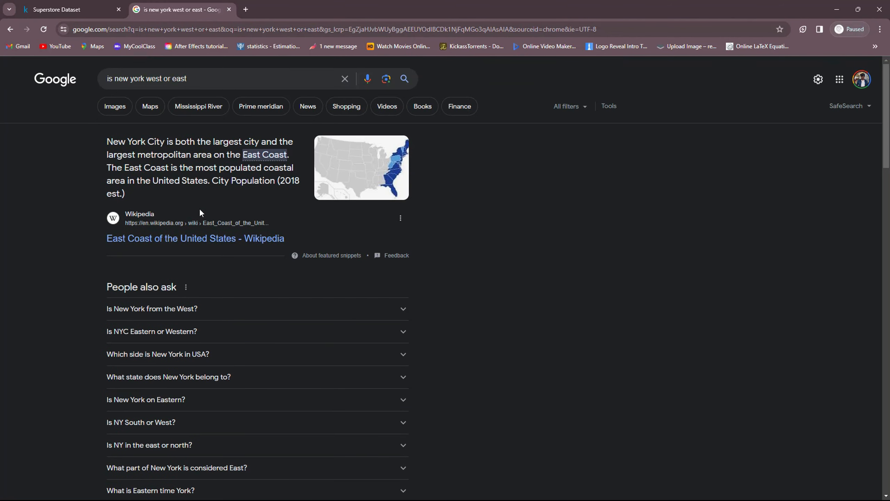
Change the Google search to "is carlifornia west or east" and read through the results
{"action": "left_click", "coordinate": [144, 78]}
{"action": "key", "text": "BackSpace"}
{"action": "key", "text": "BackSpace"}
{"action": "key", "text": "BackSpace"}
{"action": "key", "text": "BackSpace"}
{"action": "key", "text": "BackSpace"}
{"action": "key", "text": "BackSpace"}
{"action": "key", "text": "BackSpace"}
{"action": "key", "text": "BackSpace"}
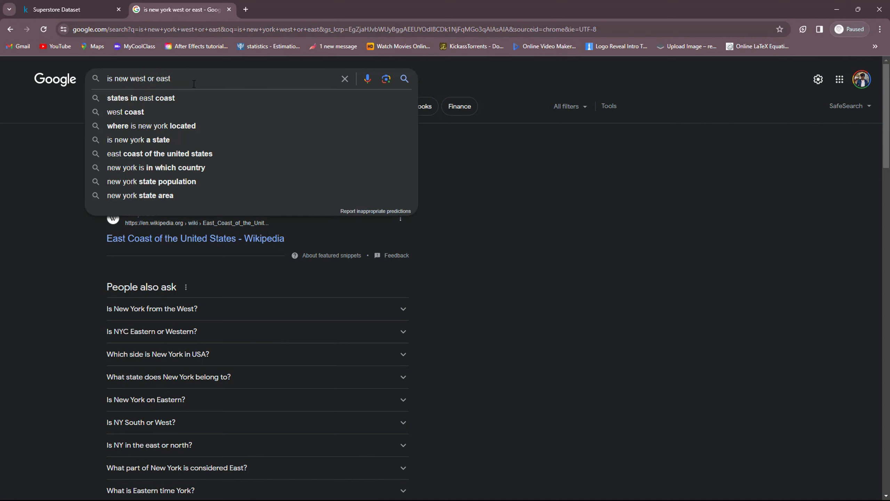
{"action": "type", "text": "carlifo"}
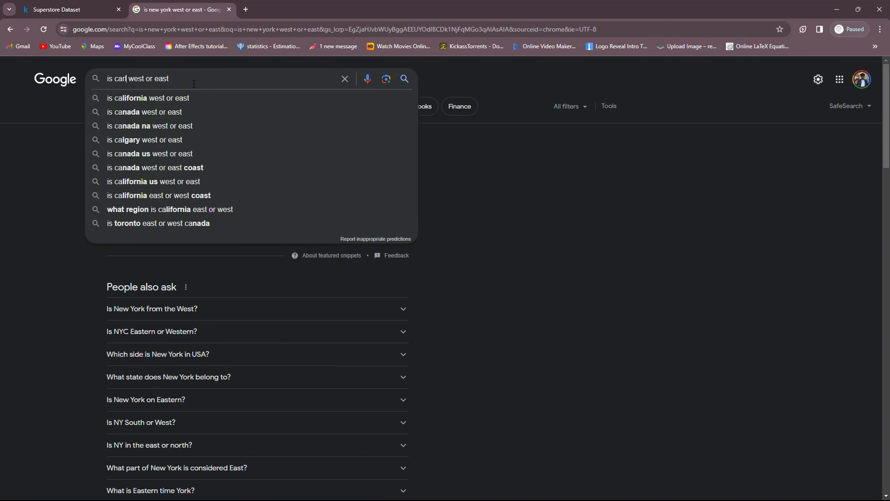
{"action": "type", "text": "rnia"}
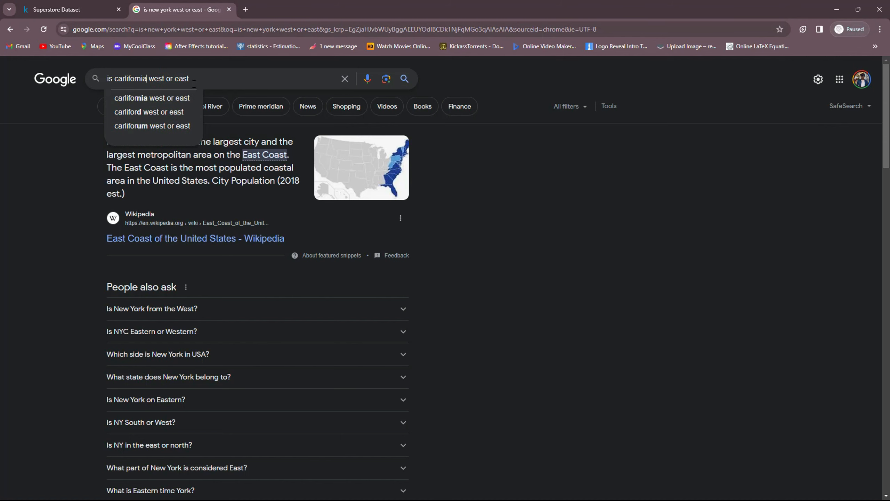
{"action": "key", "text": "Return"}
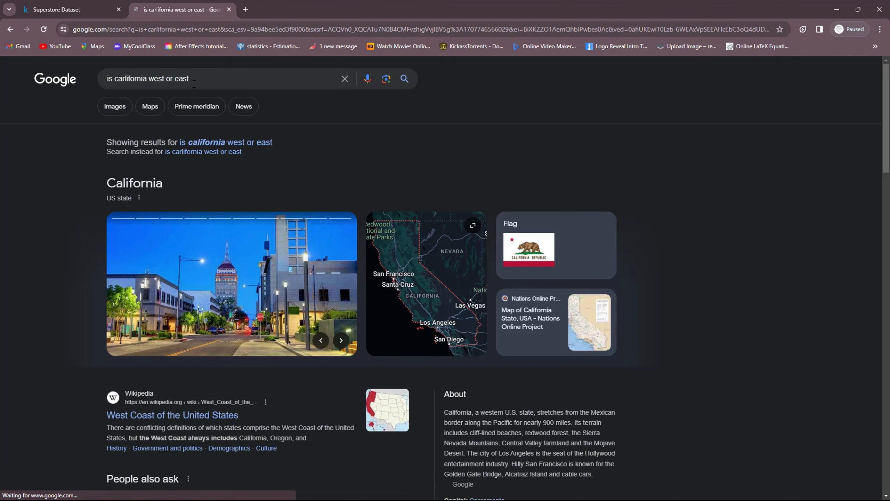
{"action": "scroll", "coordinate": [132, 222], "scroll_direction": "down", "scroll_amount": 1}
{"action": "scroll", "coordinate": [134, 224], "scroll_direction": "down", "scroll_amount": 5}
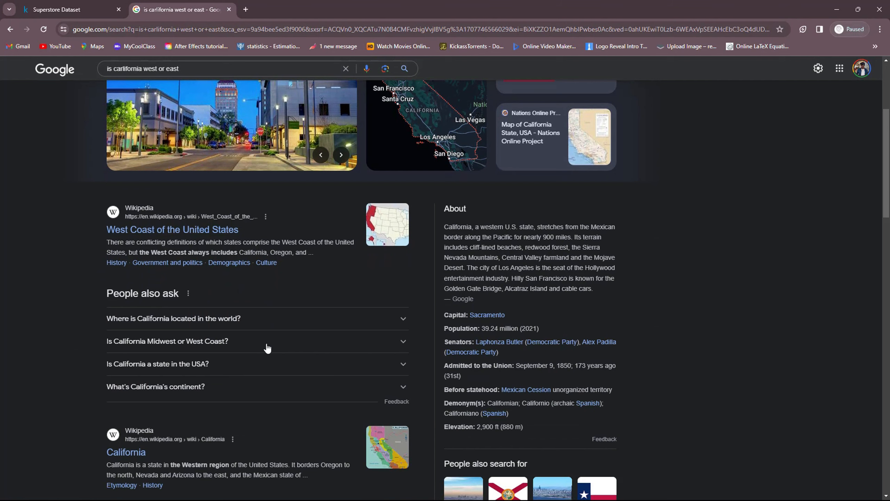
{"action": "scroll", "coordinate": [267, 350], "scroll_direction": "down", "scroll_amount": 3}
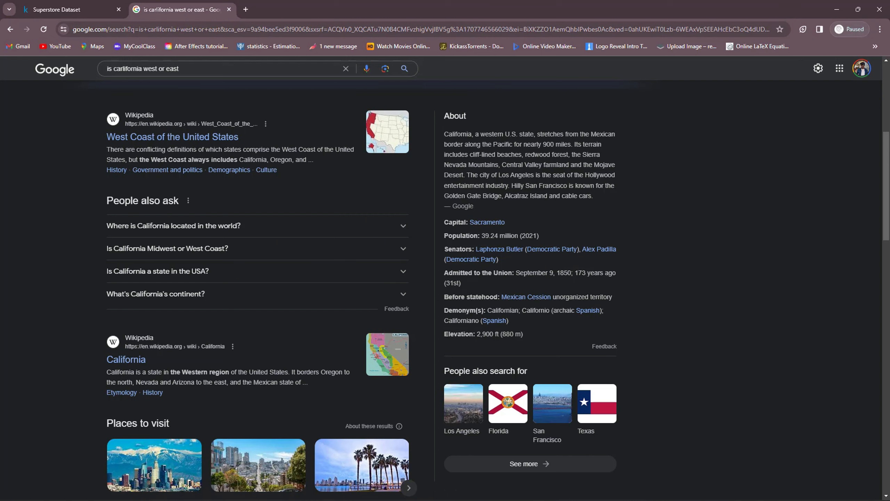
Switch back to the Excel workbook and compare the New York and California profit bars
{"action": "mouse_move", "coordinate": [695, 476]}
{"action": "left_click", "coordinate": [695, 454]}
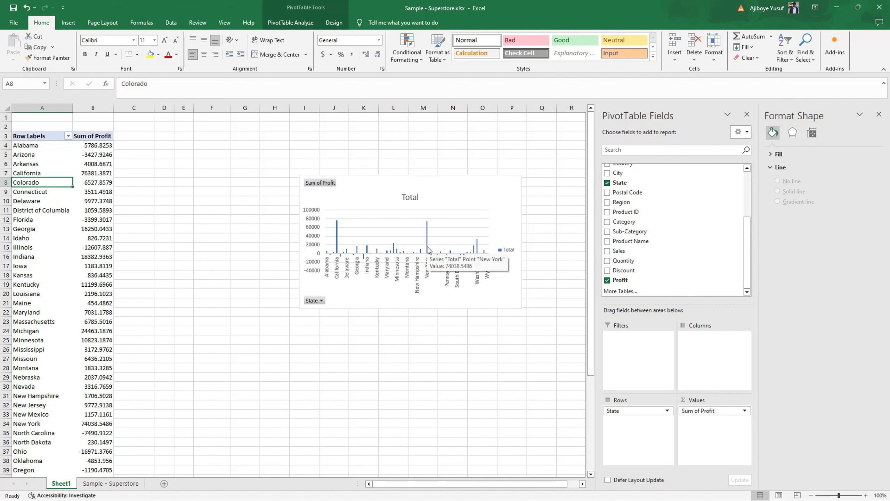
{"action": "mouse_move", "coordinate": [338, 240]}
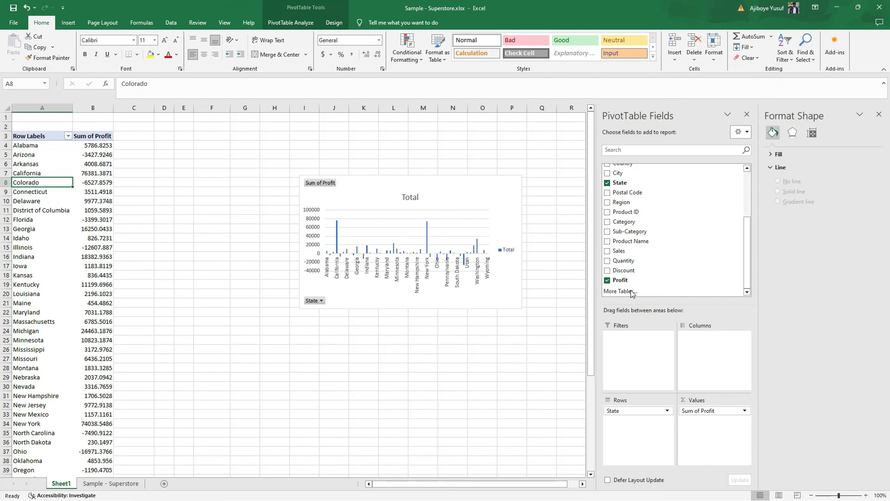
Replace Profit with Sales as the value field by state and inspect the California and New York sales
{"action": "left_click", "coordinate": [608, 280]}
{"action": "left_click", "coordinate": [607, 251]}
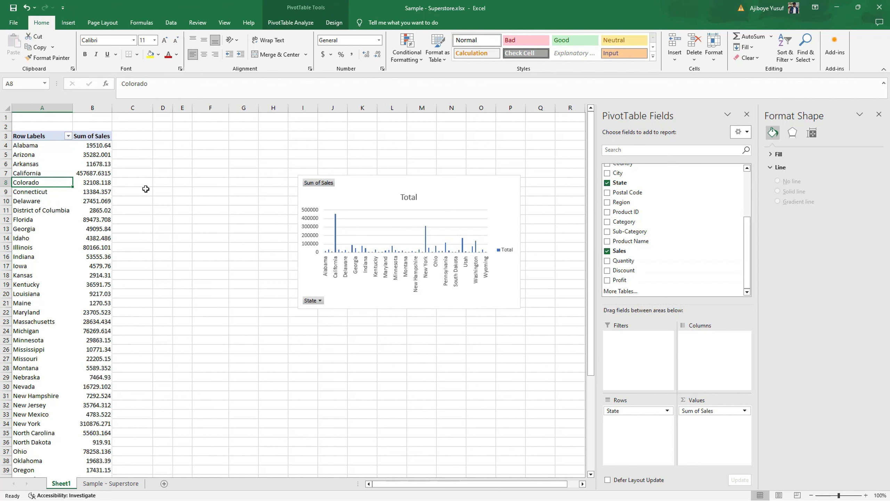
{"action": "left_click", "coordinate": [94, 175]}
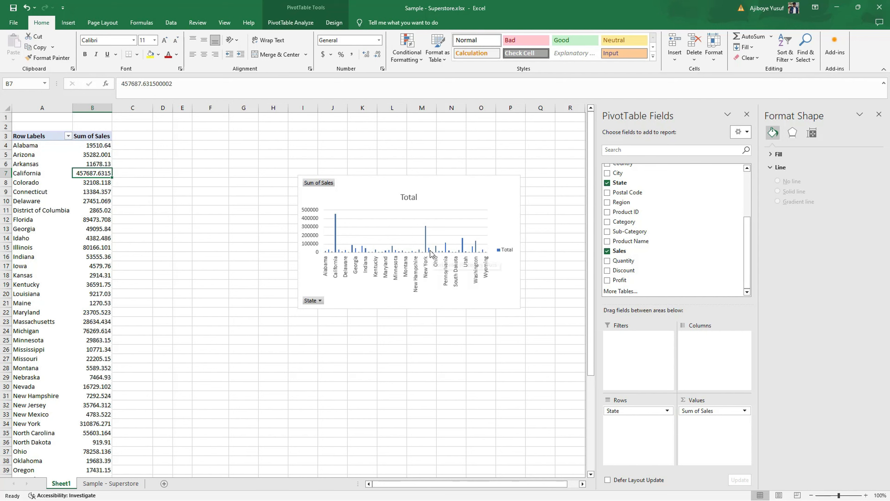
{"action": "mouse_move", "coordinate": [427, 250]}
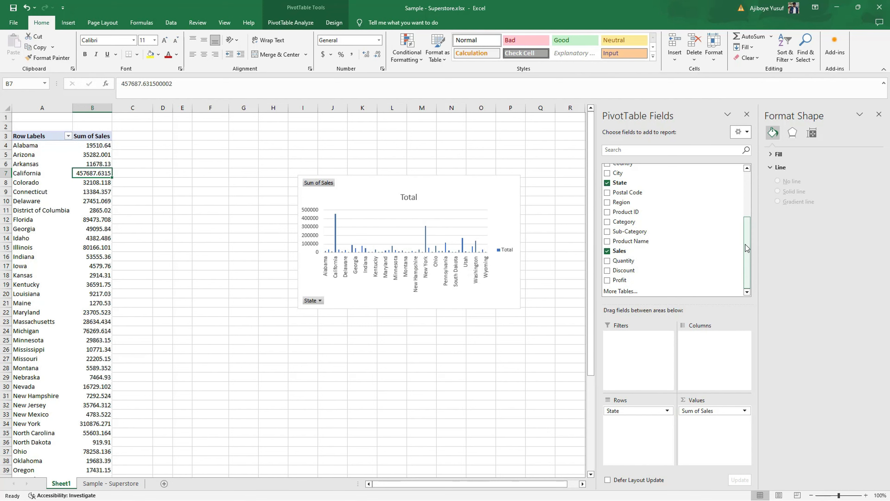
Replace Sales with Discount as the value field by state and summarize it by Average
{"action": "left_click", "coordinate": [607, 270]}
{"action": "left_click", "coordinate": [607, 251]}
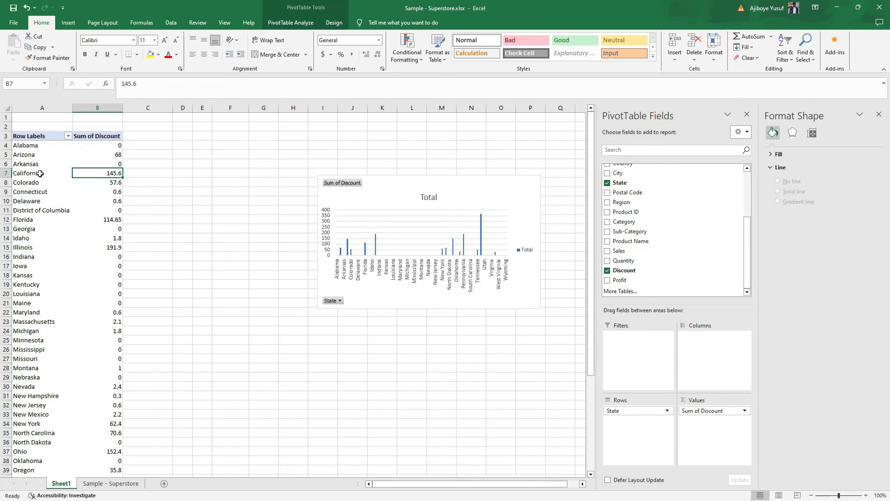
{"action": "right_click", "coordinate": [346, 186]}
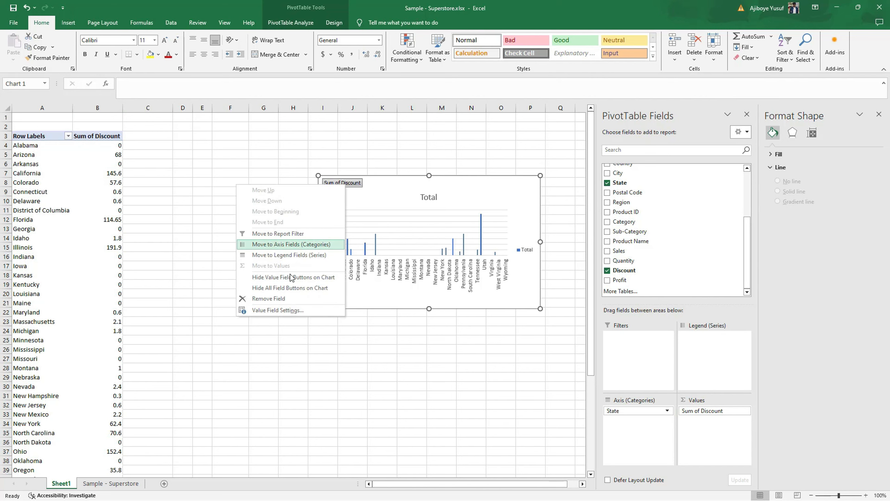
{"action": "left_click", "coordinate": [287, 310]}
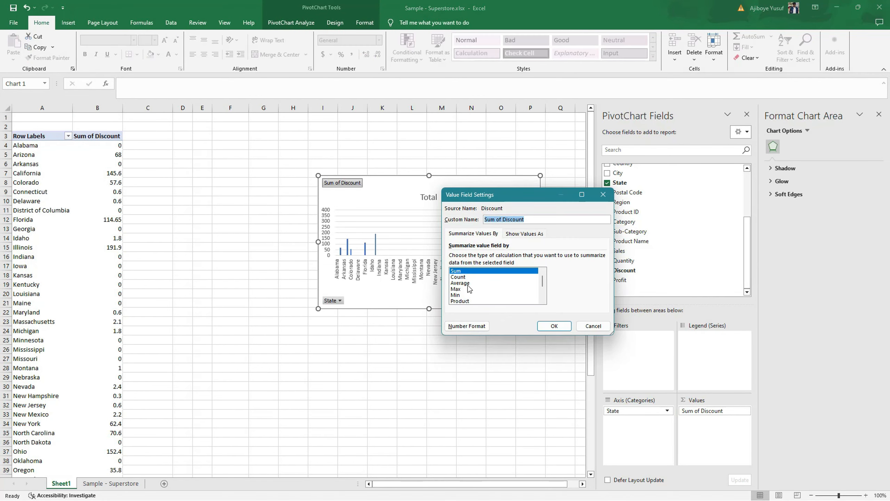
{"action": "left_click", "coordinate": [471, 282]}
{"action": "left_click", "coordinate": [555, 326]}
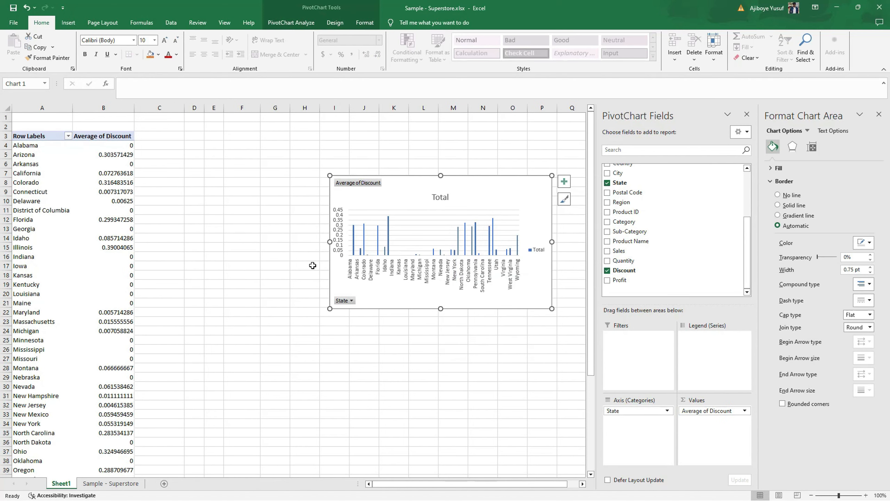
Examine the average discounts of California, New York, Florida and Illinois, and look through the rest of the state list
{"action": "left_click", "coordinate": [49, 173]}
{"action": "left_click", "coordinate": [114, 176]}
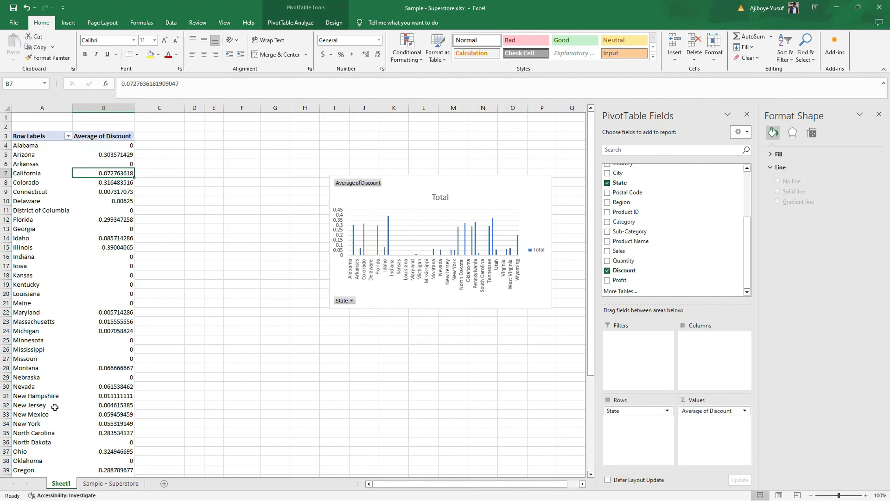
{"action": "left_click", "coordinate": [34, 423]}
{"action": "left_click", "coordinate": [112, 425]}
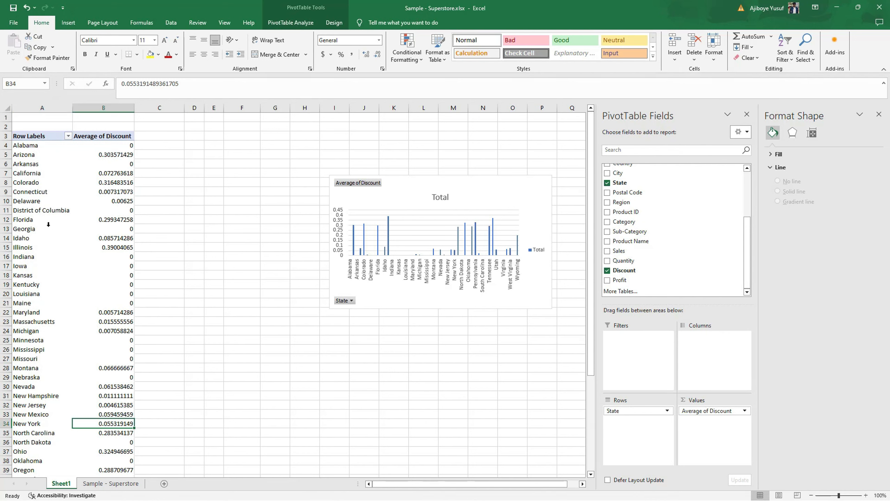
{"action": "left_click", "coordinate": [105, 221]}
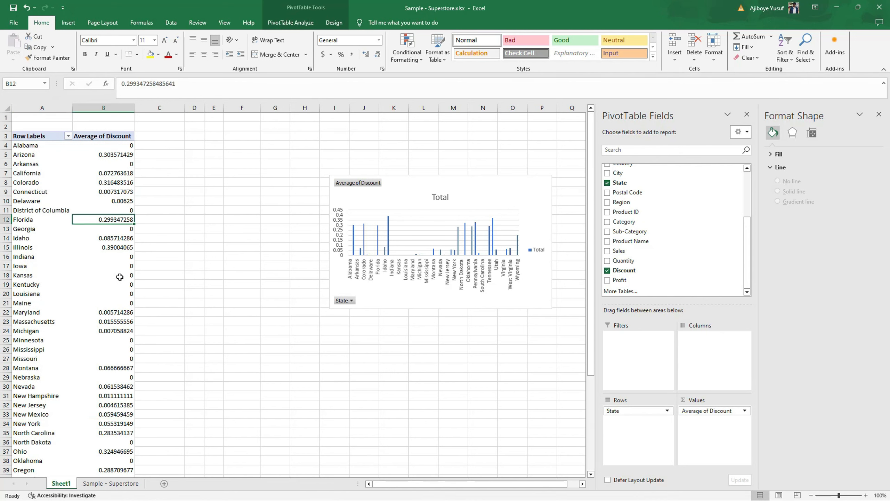
{"action": "mouse_move", "coordinate": [115, 249]}
{"action": "left_click", "coordinate": [117, 249]}
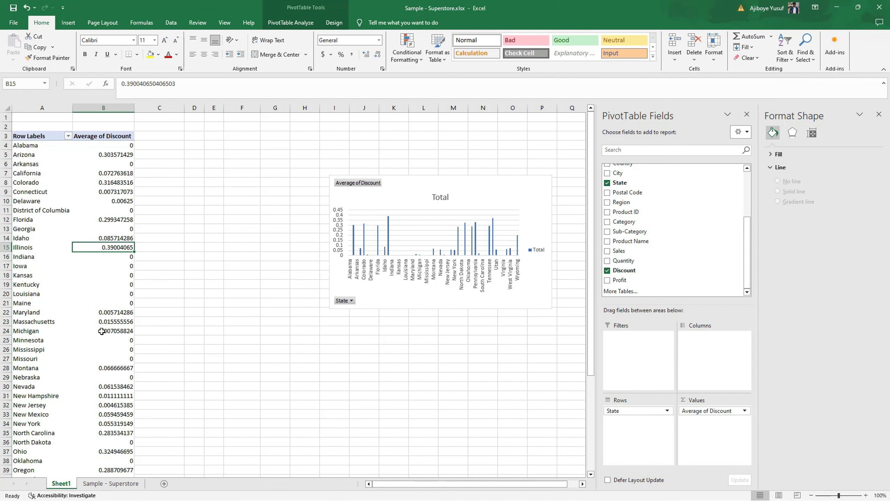
{"action": "scroll", "coordinate": [102, 332], "scroll_direction": "down", "scroll_amount": 2}
{"action": "mouse_move", "coordinate": [101, 322]}
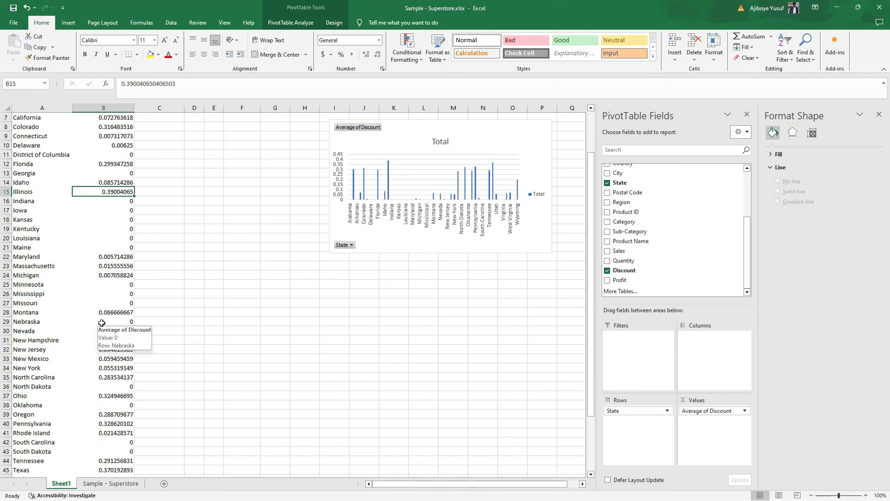
{"action": "scroll", "coordinate": [102, 322], "scroll_direction": "up", "scroll_amount": 2}
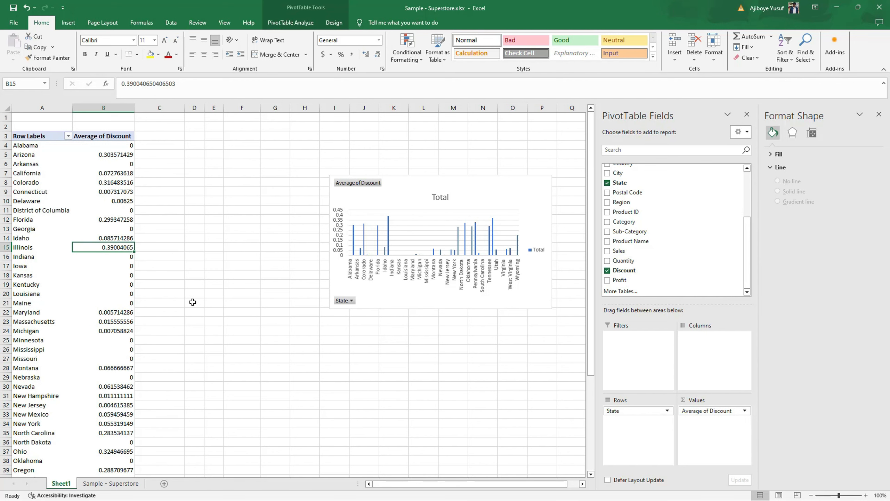
{"action": "scroll", "coordinate": [86, 324], "scroll_direction": "down", "scroll_amount": 1}
{"action": "scroll", "coordinate": [86, 324], "scroll_direction": "down", "scroll_amount": 3}
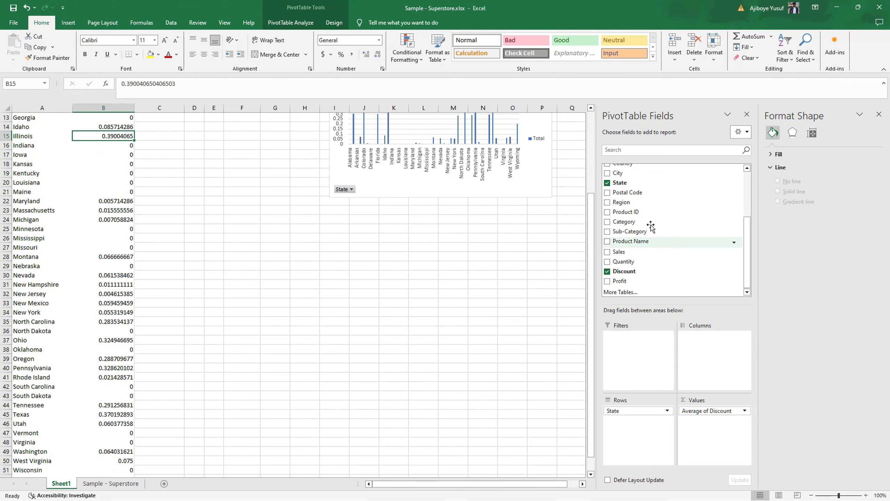
Try Region in place of State as the row field, and restore State
{"action": "left_click", "coordinate": [607, 182]}
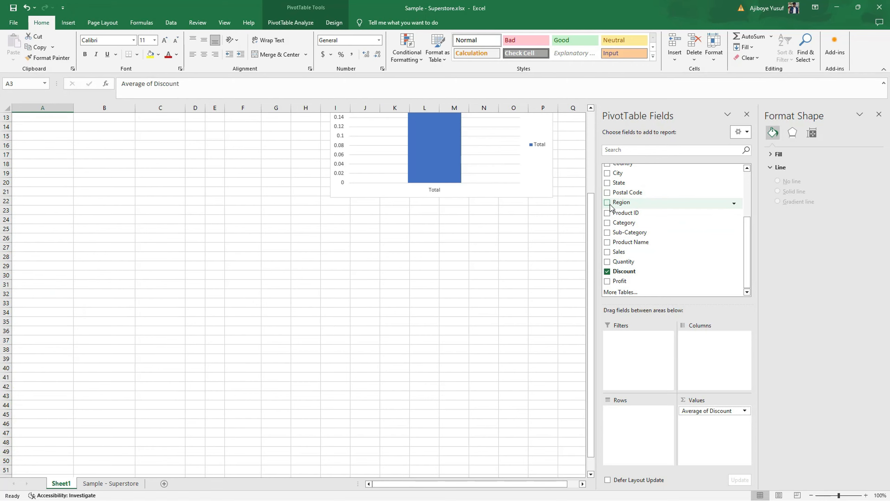
{"action": "left_click", "coordinate": [608, 202]}
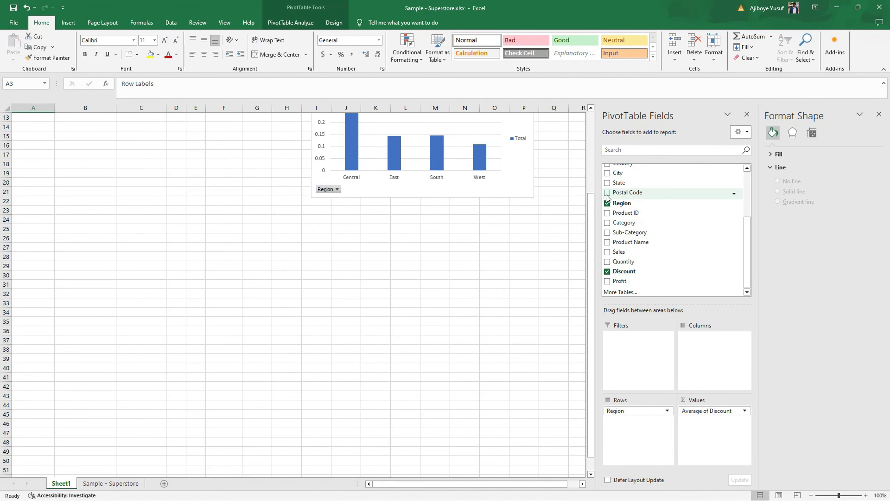
{"action": "left_click", "coordinate": [607, 183]}
{"action": "left_click", "coordinate": [608, 203]}
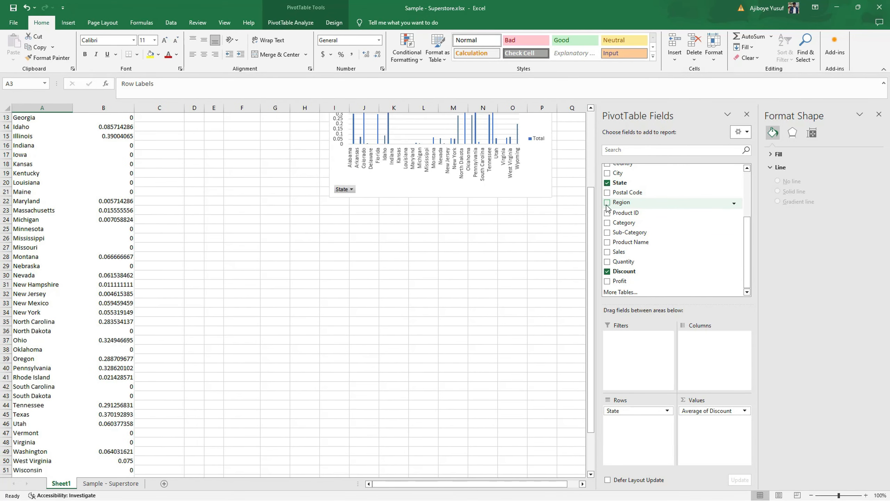
Try City as a row field, both combined with State and on its own, and return to State only
{"action": "scroll", "coordinate": [610, 227], "scroll_direction": "up", "scroll_amount": 4}
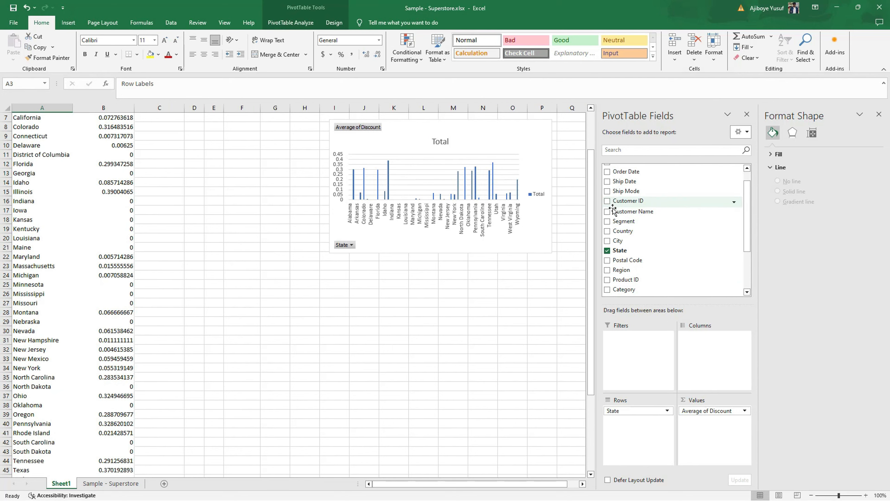
{"action": "left_click", "coordinate": [608, 241]}
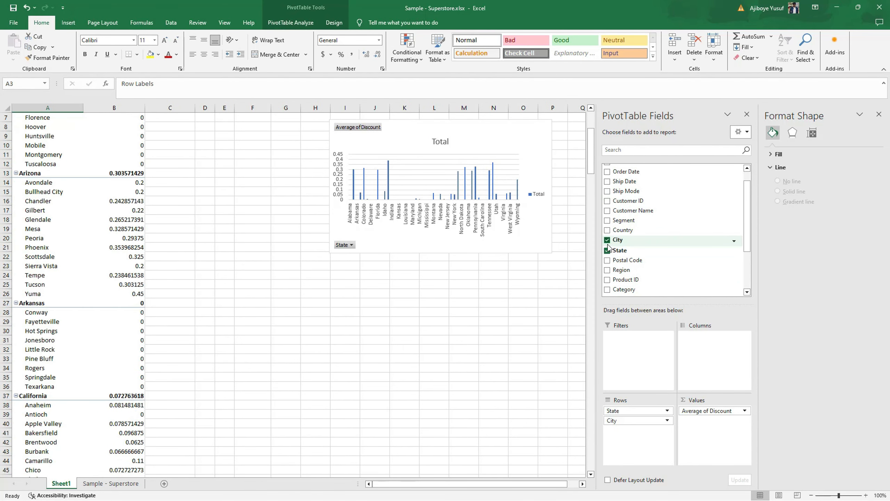
{"action": "left_click", "coordinate": [608, 250]}
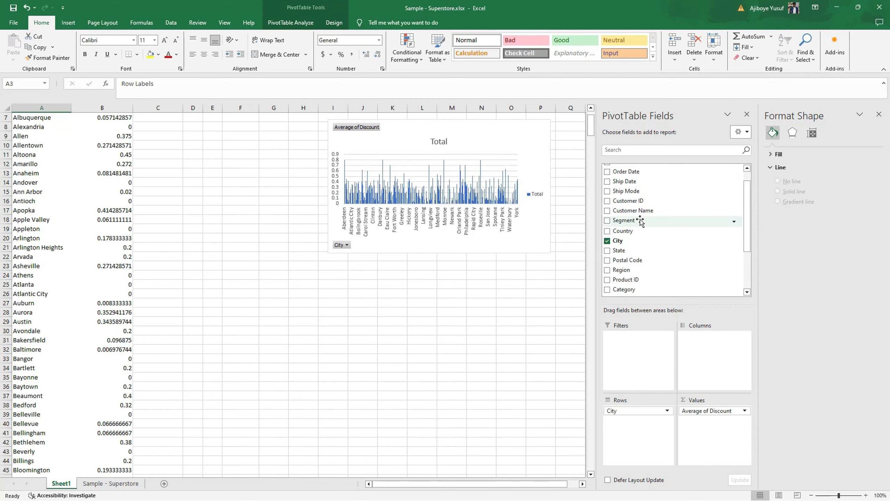
{"action": "left_click", "coordinate": [607, 249]}
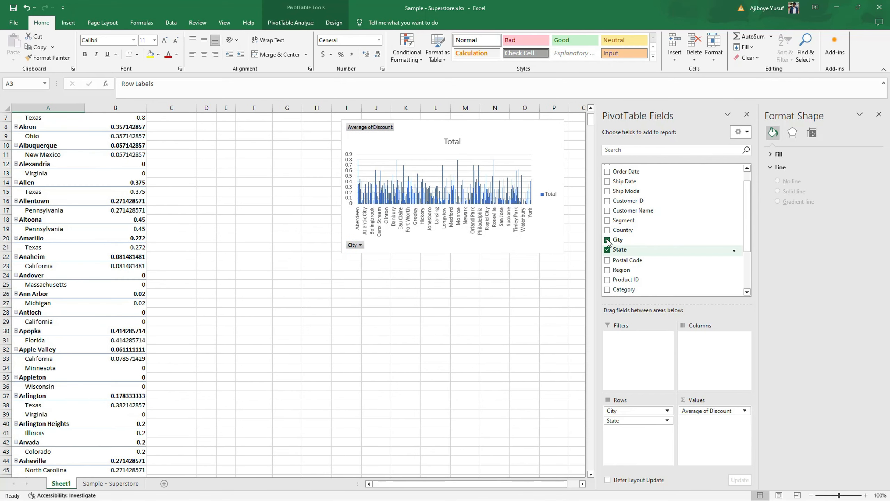
{"action": "left_click", "coordinate": [608, 240]}
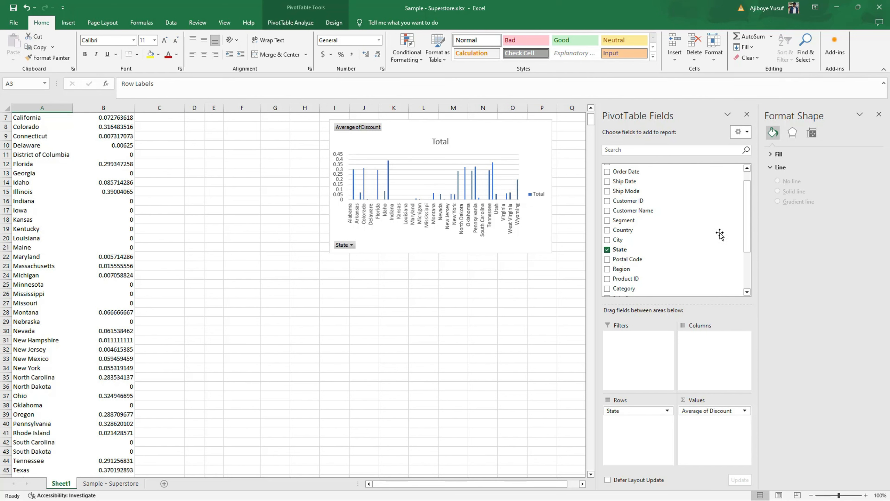
Replace State with Segment as the row field and view the average discount per segment
{"action": "left_click", "coordinate": [607, 250]}
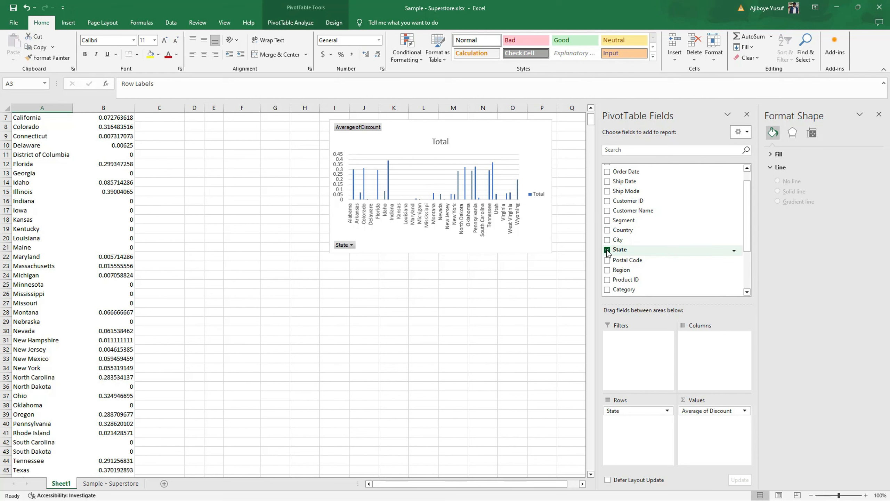
{"action": "left_click", "coordinate": [607, 220]}
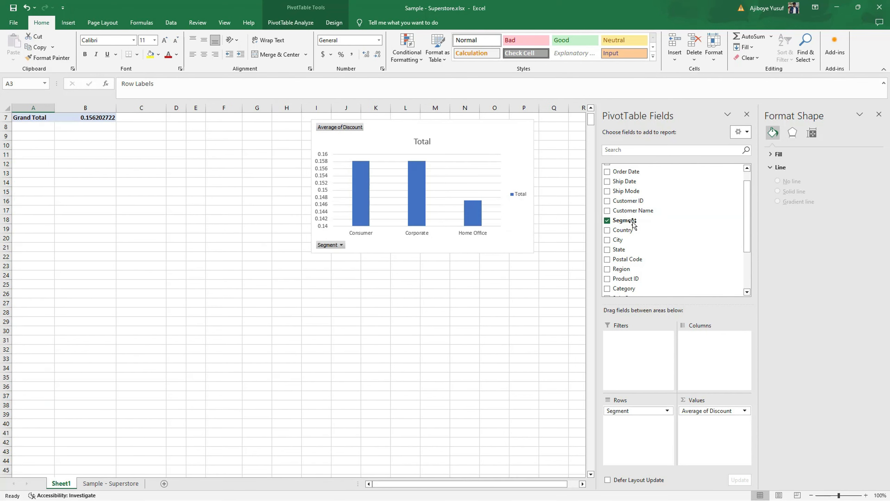
{"action": "scroll", "coordinate": [466, 173], "scroll_direction": "up", "scroll_amount": 2}
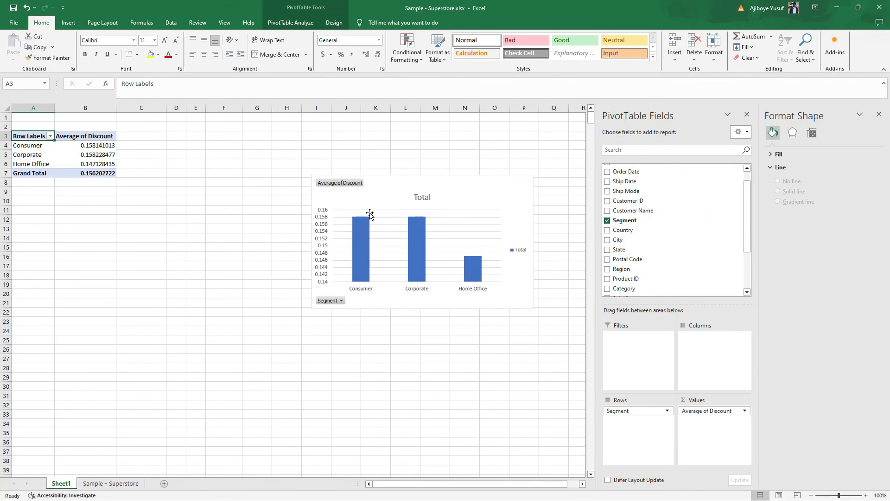
Replace Discount with Profit as the value field by segment and add Sales as a second value
{"action": "scroll", "coordinate": [675, 268], "scroll_direction": "down", "scroll_amount": 3}
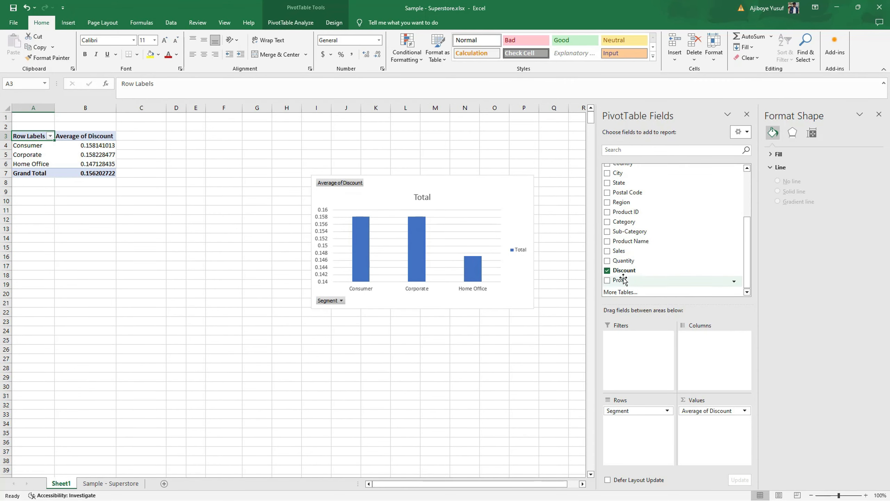
{"action": "left_click", "coordinate": [608, 280]}
{"action": "left_click", "coordinate": [607, 270]}
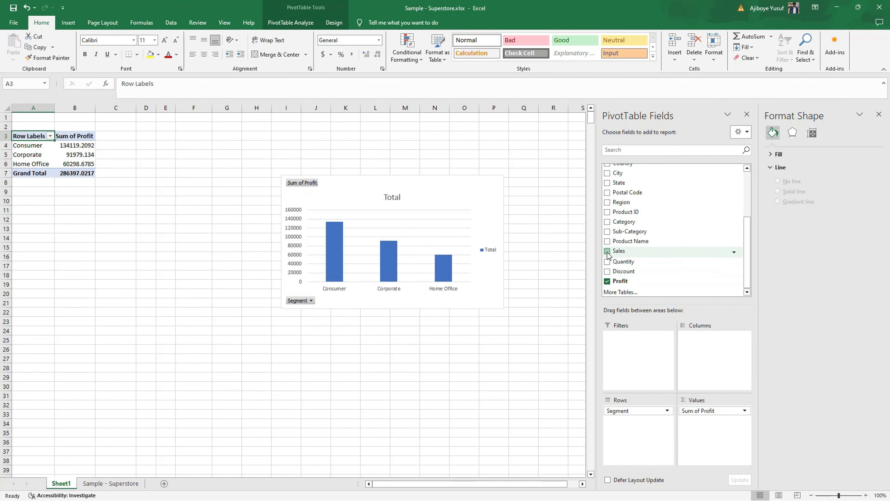
{"action": "left_click", "coordinate": [608, 251]}
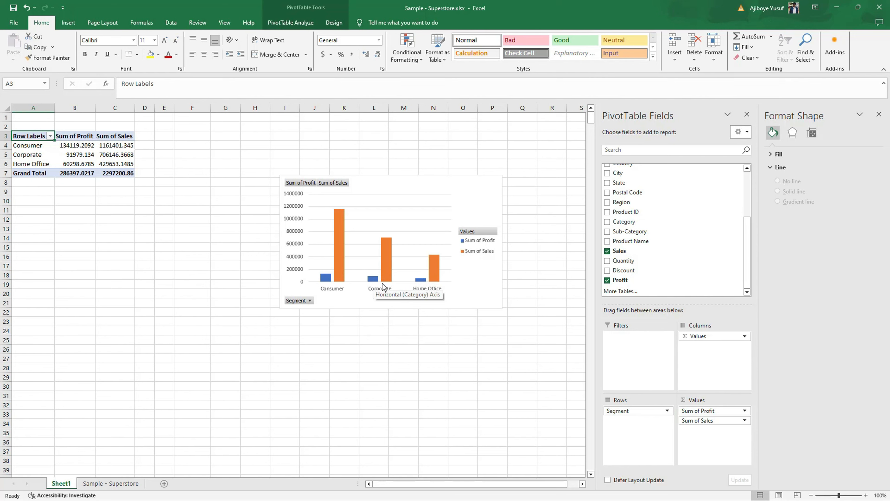
Add Region to the pivot table's columns and bring the whole chart legend into view
{"action": "left_click_drag", "start_coordinate": [697, 337], "coordinate": [721, 348]}
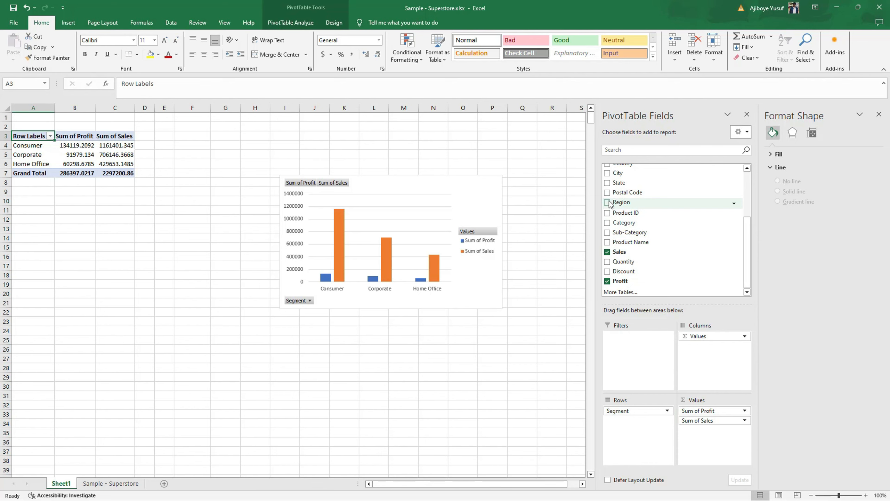
{"action": "left_click_drag", "start_coordinate": [610, 204], "coordinate": [692, 349]}
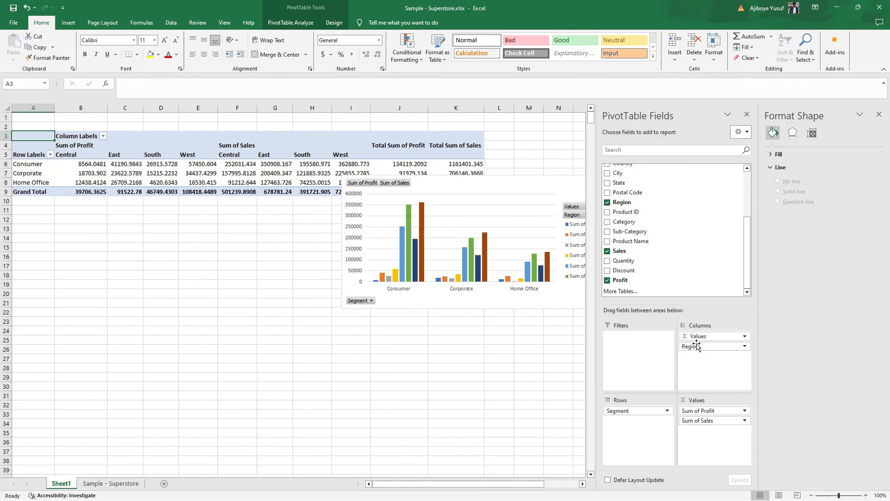
{"action": "left_click_drag", "start_coordinate": [469, 484], "coordinate": [493, 484]}
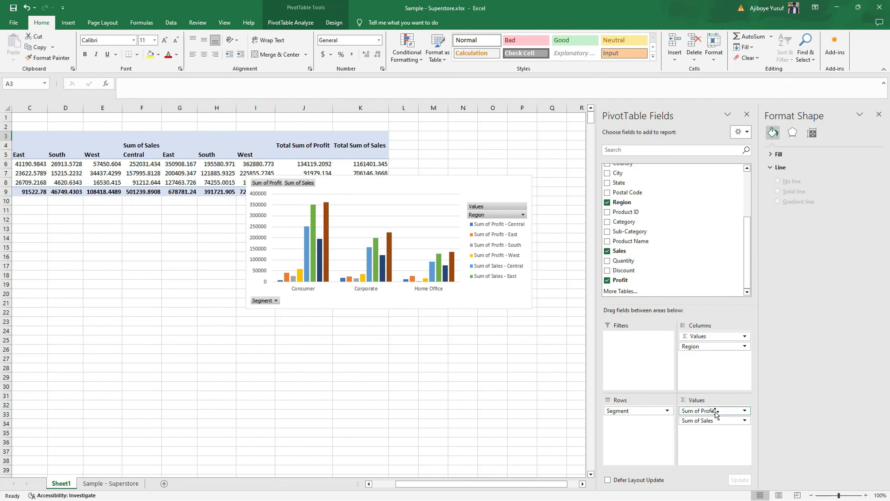
Try removing the Values field from the columns, and undo that removal
{"action": "left_click_drag", "start_coordinate": [714, 336], "coordinate": [830, 310]}
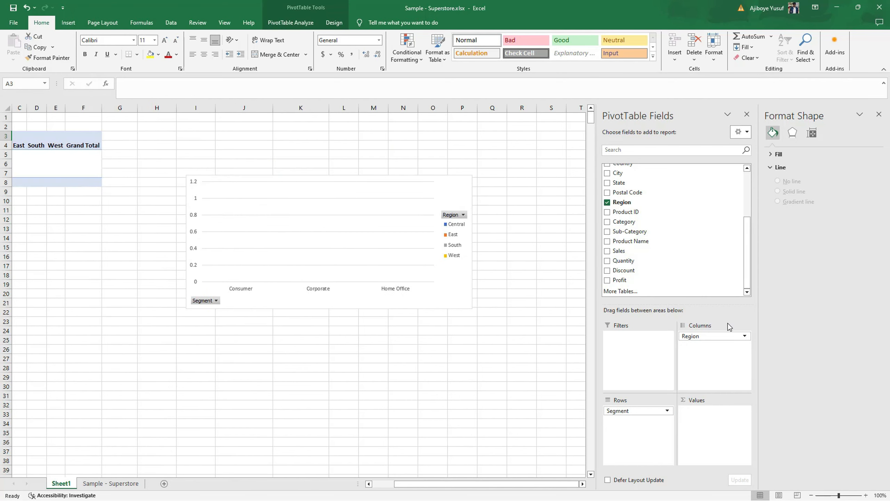
{"action": "key", "text": "ctrl+z"}
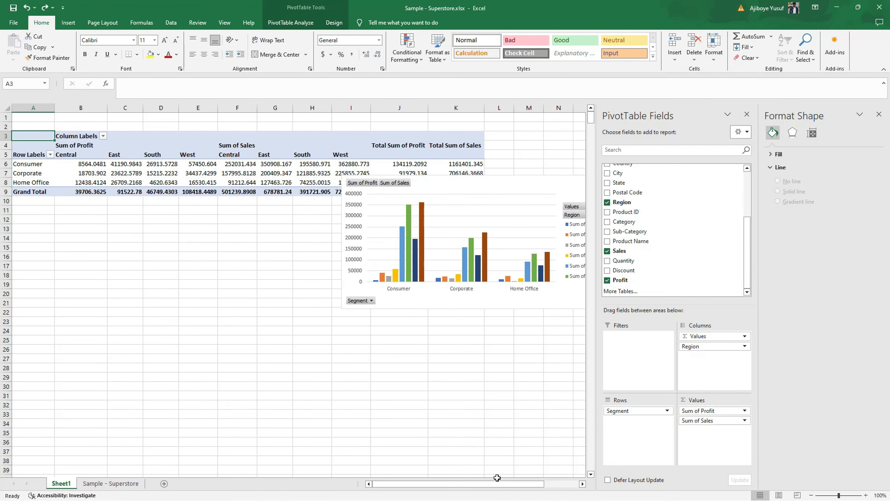
Move the pivot chart below the pivot table so it no longer covers the totals
{"action": "left_click_drag", "start_coordinate": [501, 491], "coordinate": [536, 488]}
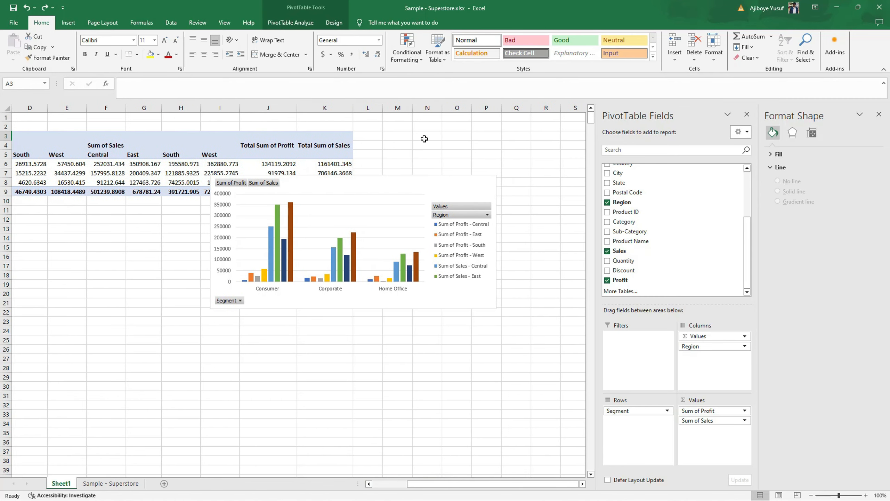
{"action": "left_click_drag", "start_coordinate": [405, 182], "coordinate": [408, 235]}
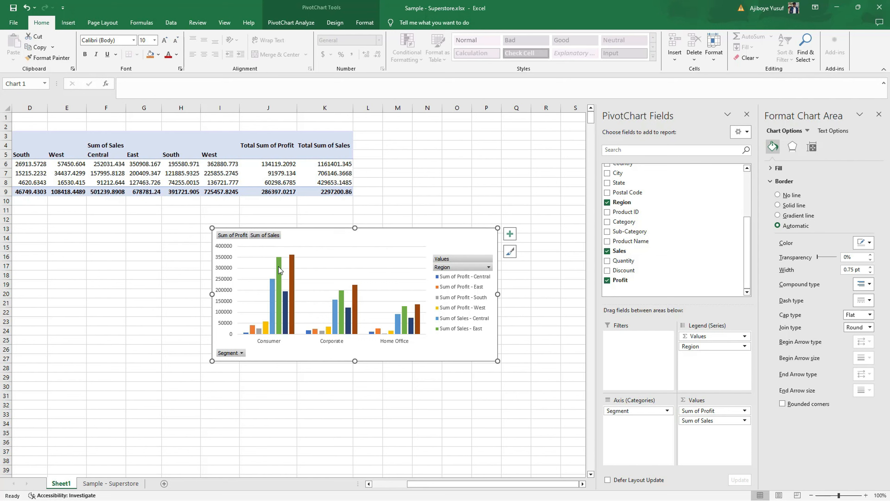
{"action": "mouse_move", "coordinate": [280, 271]}
Remove Sum of Sales from the values and compare regional profit across the Consumer, Corporate and Home Office segments
{"action": "left_click_drag", "start_coordinate": [740, 422], "coordinate": [644, 250]}
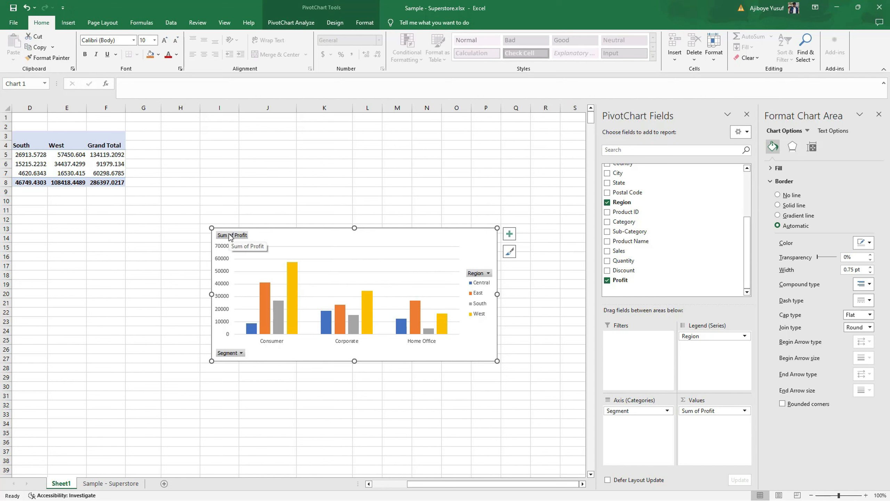
{"action": "mouse_move", "coordinate": [280, 309]}
{"action": "mouse_move", "coordinate": [366, 326]}
{"action": "mouse_move", "coordinate": [441, 322]}
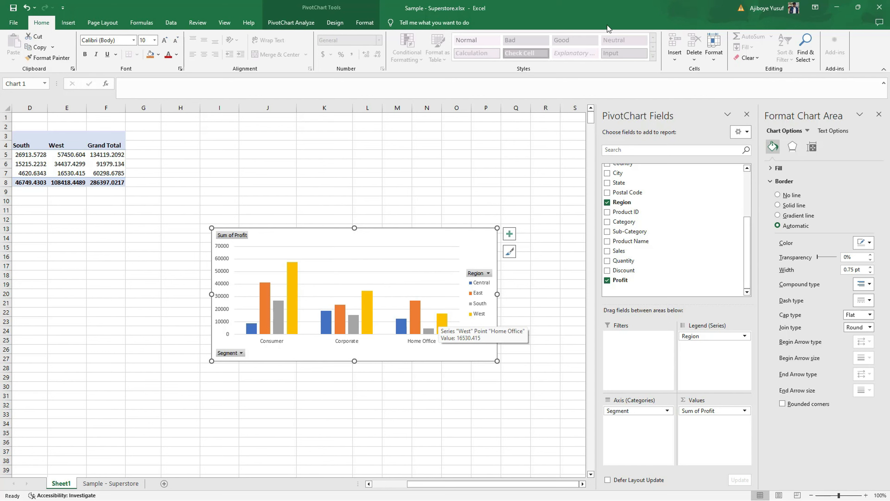
Remove Region from the pivot chart, leaving profit broken down by segment only
{"action": "scroll", "coordinate": [621, 221], "scroll_direction": "up", "scroll_amount": 2}
{"action": "left_click", "coordinate": [621, 225]}
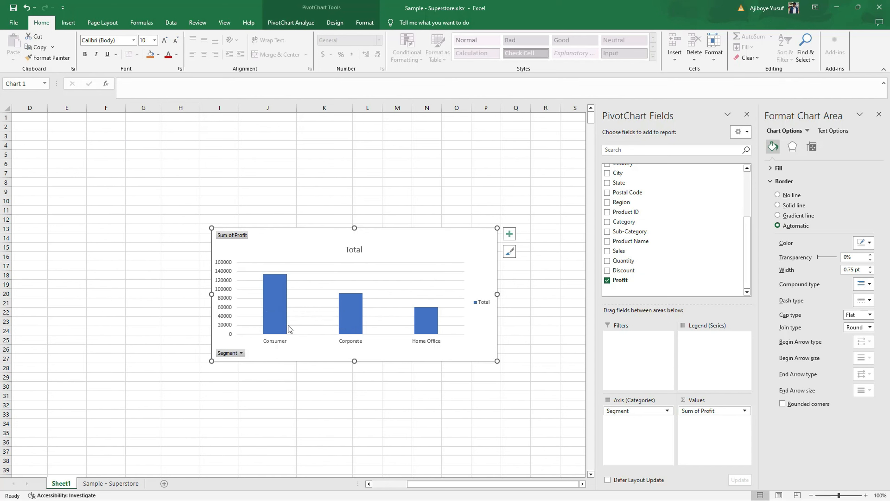
Add Sales beside Profit in the pivot chart to compare both by segment, and remove Sales again
{"action": "mouse_move", "coordinate": [290, 327]}
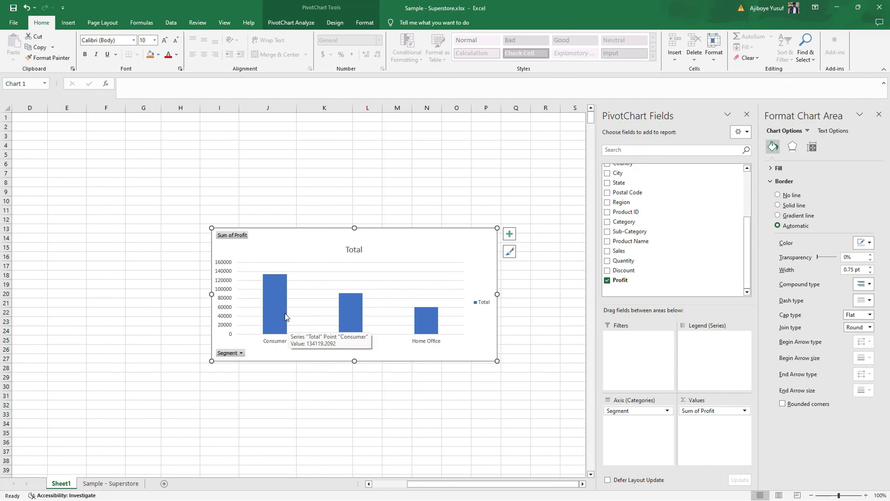
{"action": "left_click", "coordinate": [607, 251]}
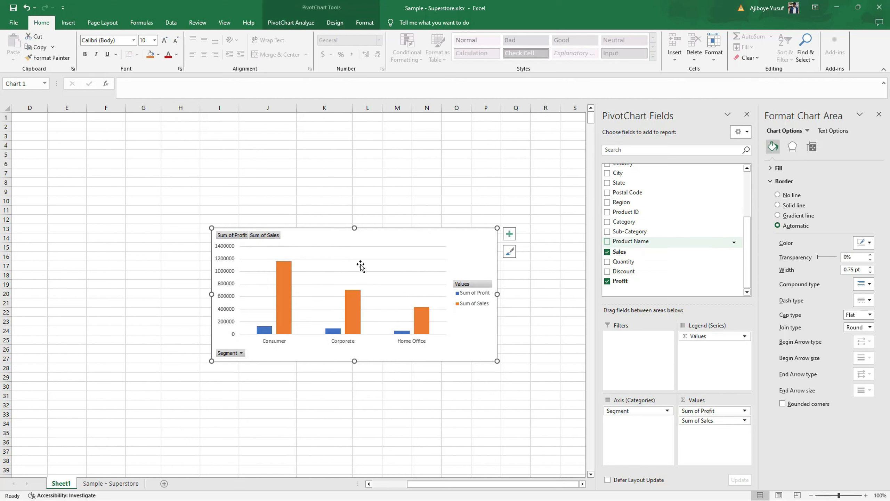
{"action": "left_click", "coordinate": [607, 250]}
Replace Profit with Discount in the pivot chart values, keeping only Sum of Discount broken down by segment
{"action": "left_click", "coordinate": [607, 271]}
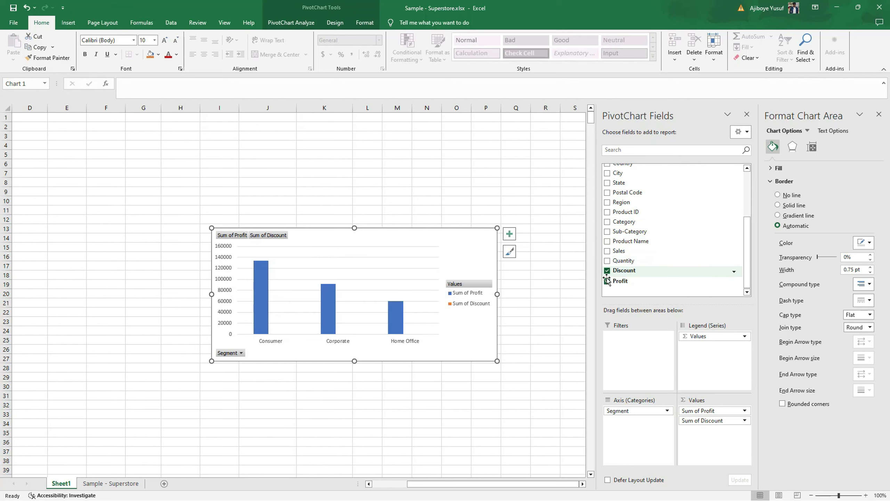
{"action": "left_click", "coordinate": [607, 280]}
{"action": "left_click", "coordinate": [607, 251]}
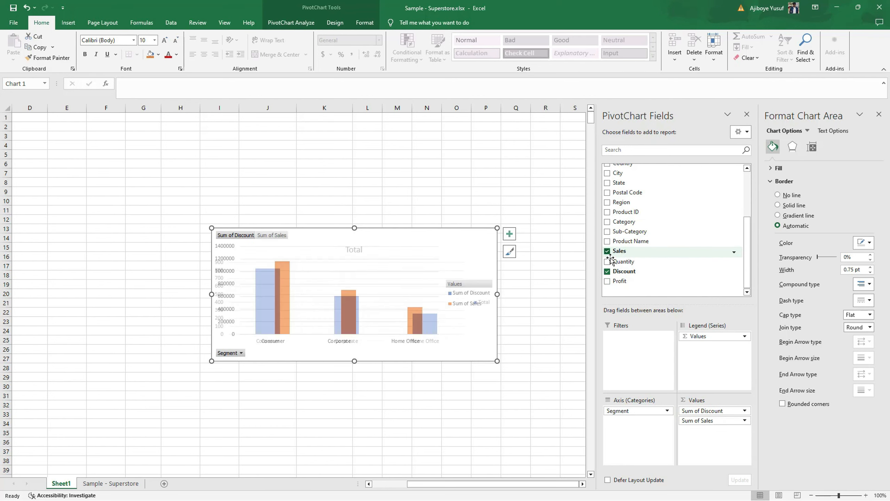
{"action": "left_click", "coordinate": [631, 251]}
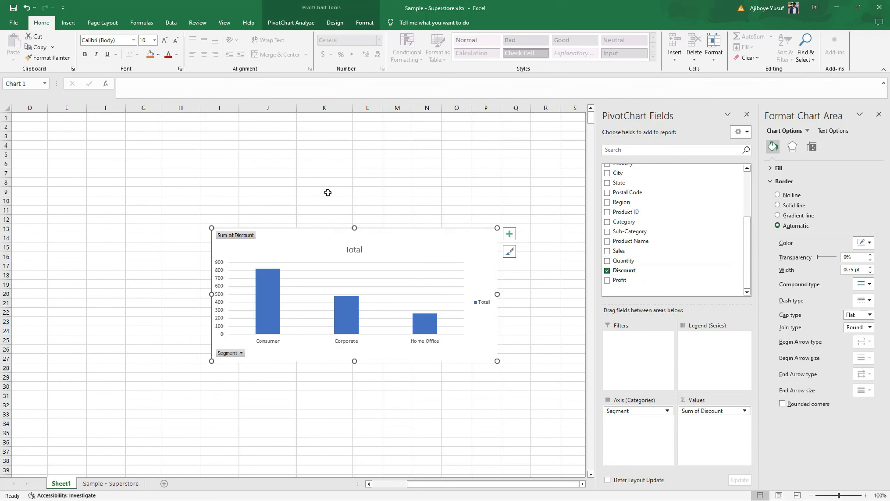
Summarize the Discount value field by Average and compare the Consumer, Corporate and Home Office bars
{"action": "right_click", "coordinate": [249, 236]}
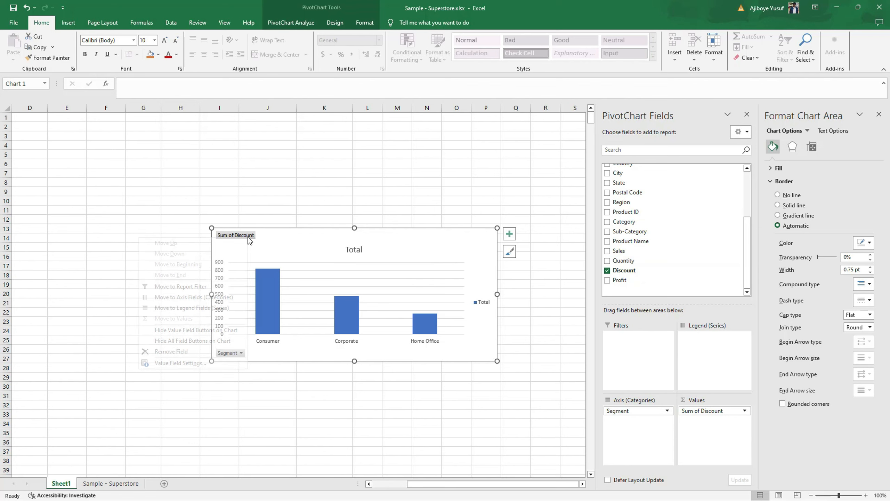
{"action": "left_click", "coordinate": [206, 363]}
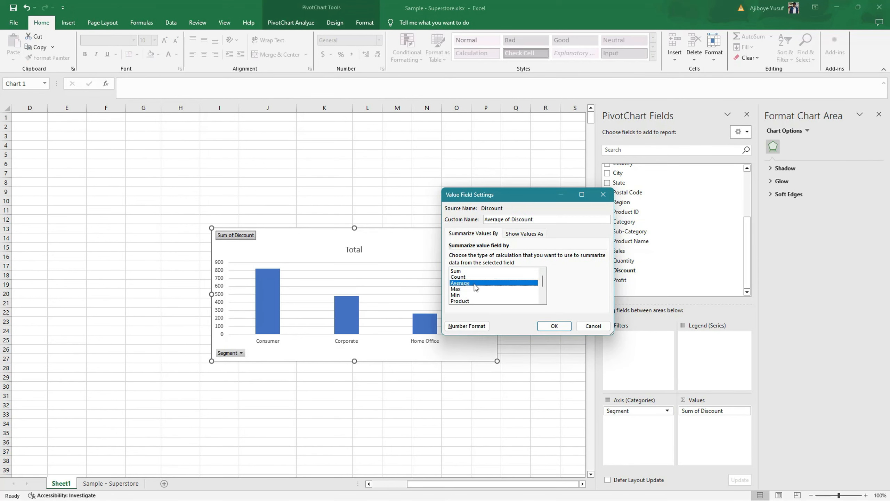
{"action": "left_click", "coordinate": [476, 283]}
{"action": "left_click", "coordinate": [543, 326]}
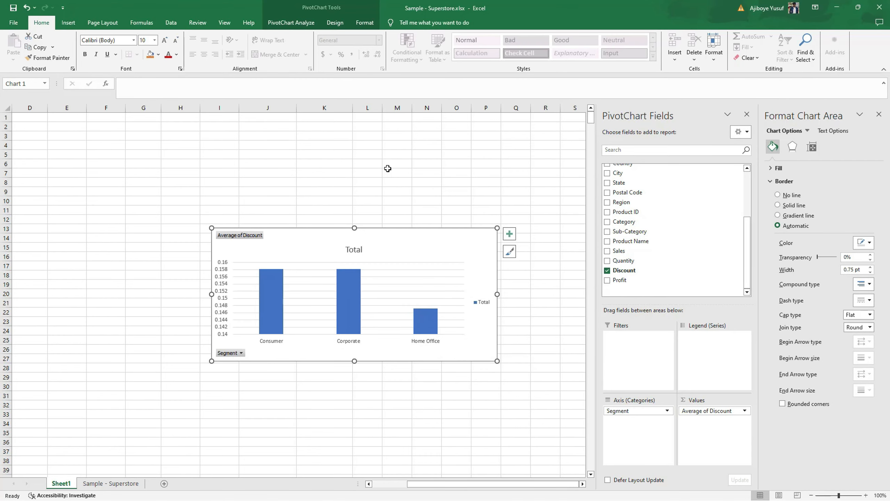
{"action": "left_click", "coordinate": [272, 301]}
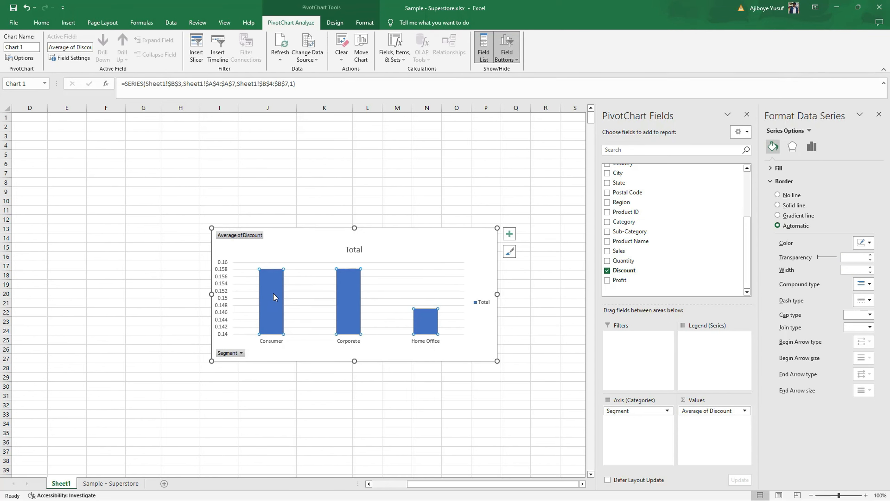
{"action": "left_click", "coordinate": [377, 291]}
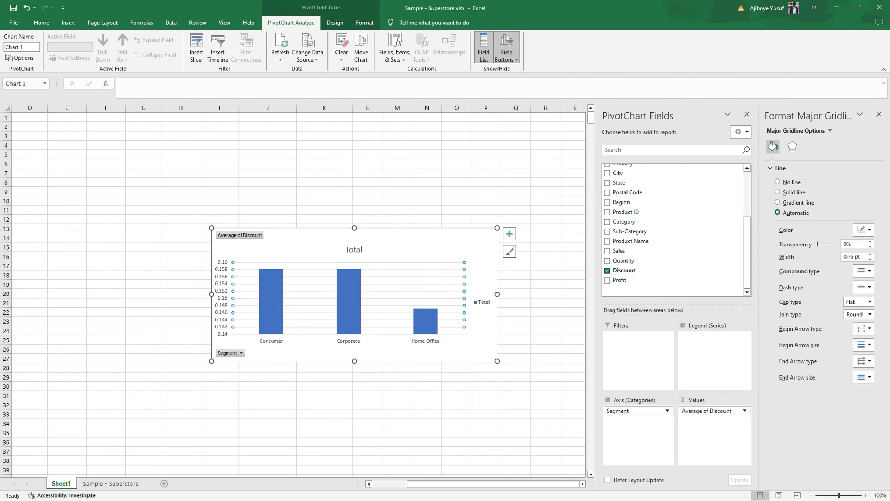
Switch to the Kaggle Superstore Dataset page in Chrome, review the products, regions, categories and customer segments in its context, and return to Excel
{"action": "mouse_move", "coordinate": [283, 488]}
{"action": "left_click", "coordinate": [282, 469]}
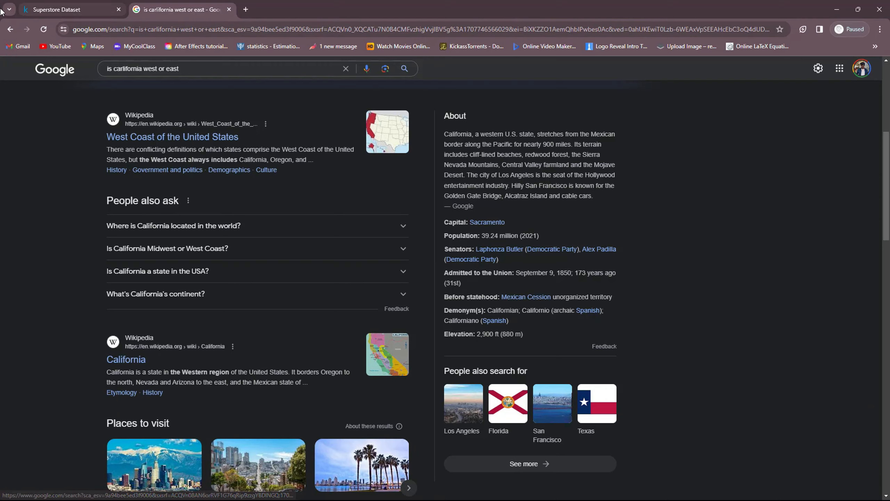
{"action": "left_click", "coordinate": [64, 3]}
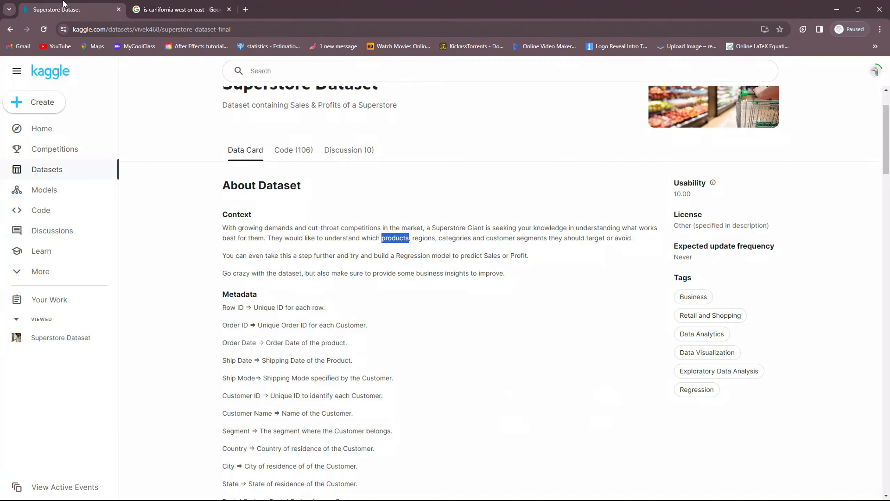
{"action": "left_click", "coordinate": [387, 241]}
{"action": "left_click_drag", "start_coordinate": [433, 240], "coordinate": [416, 240]}
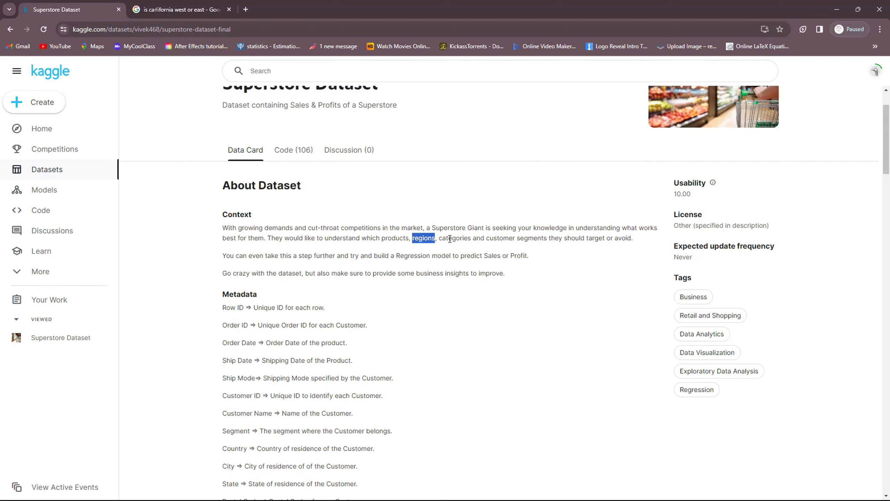
{"action": "left_click_drag", "start_coordinate": [472, 239], "coordinate": [441, 239]}
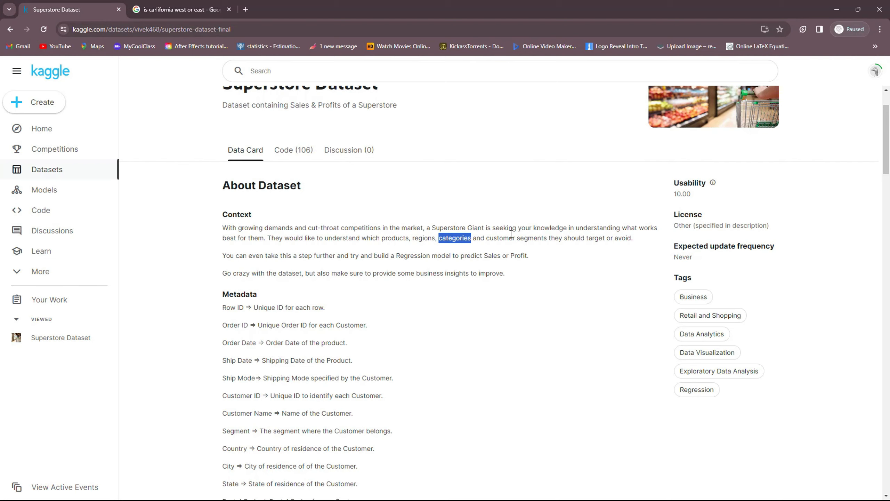
{"action": "left_click_drag", "start_coordinate": [487, 239], "coordinate": [547, 239]}
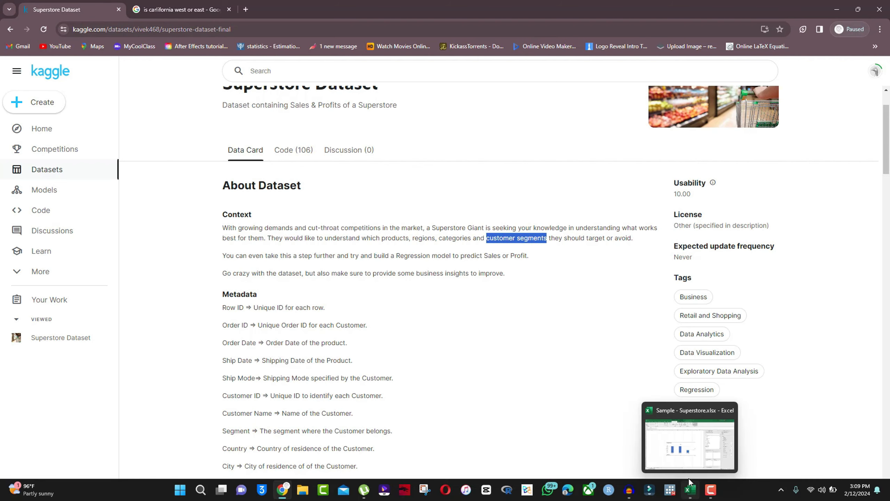
{"action": "left_click", "coordinate": [689, 439]}
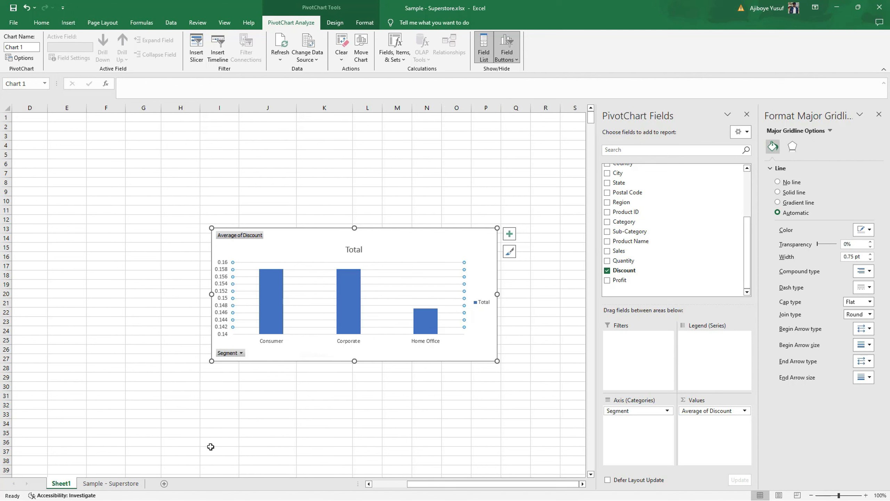
{"action": "mouse_move", "coordinate": [274, 488]}
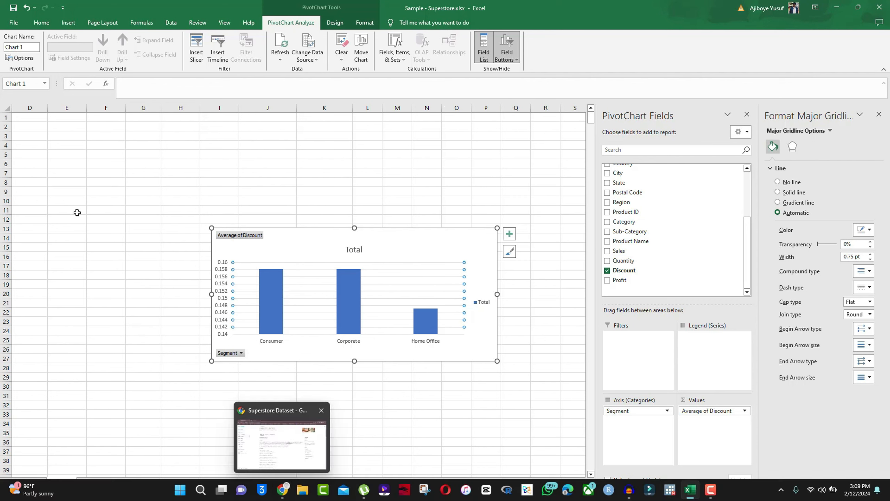